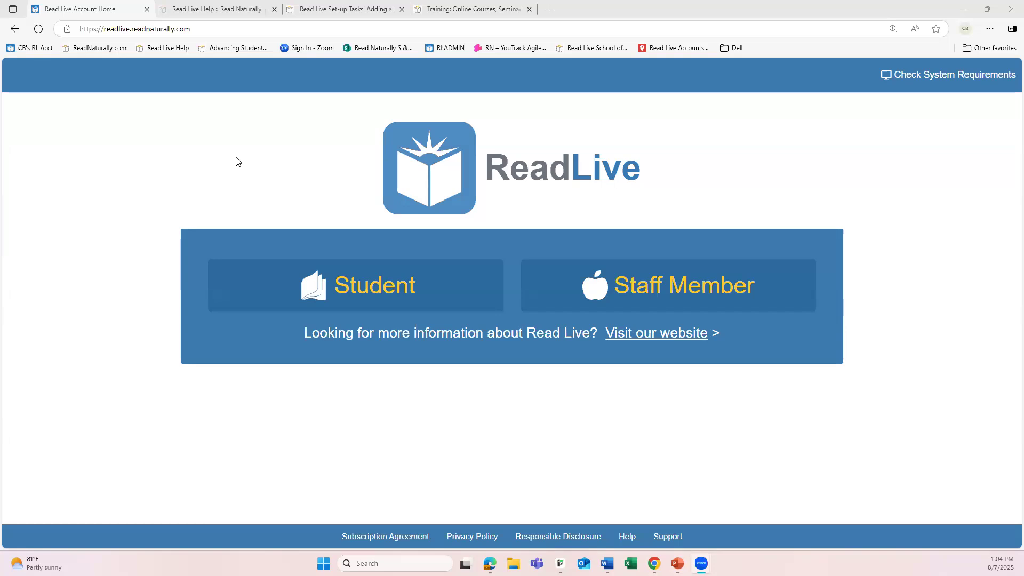
# Log in as a staff member with the user ID and the account password
pyautogui.click(684, 292)
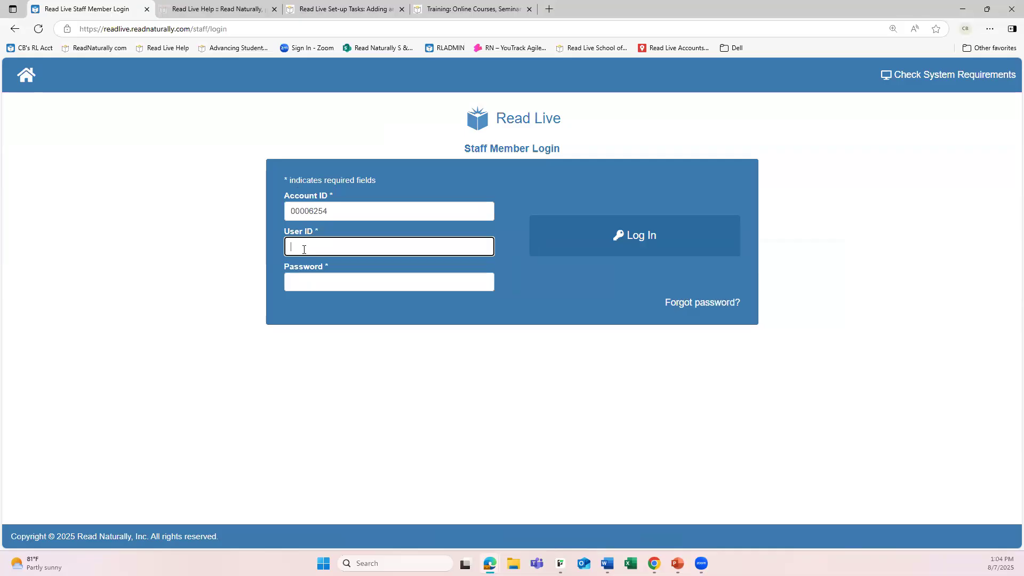
pyautogui.write('Christy')
pyautogui.press('Tab')
pyautogui.write('*')
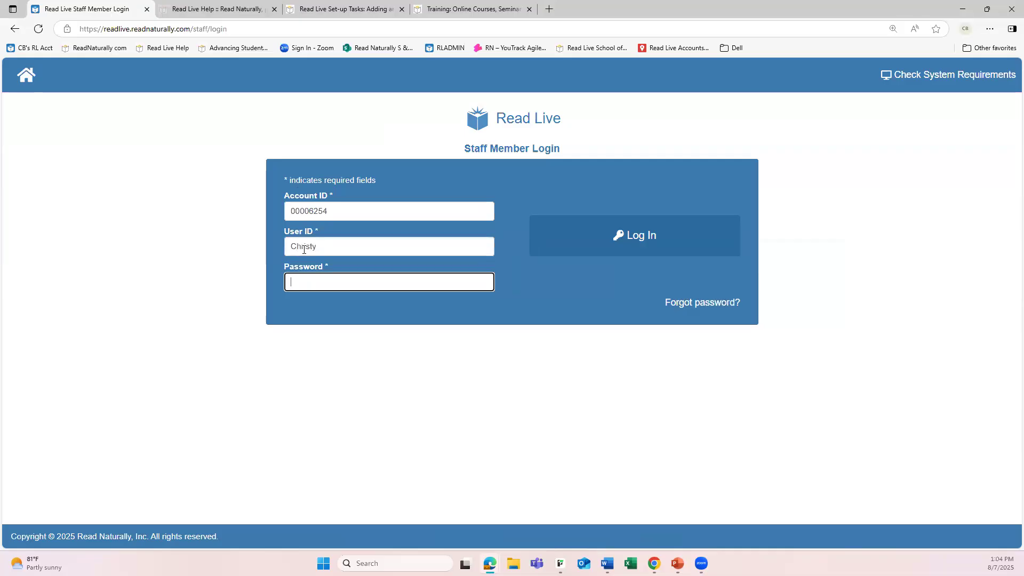
pyautogui.write('*******')
pyautogui.click(646, 239)
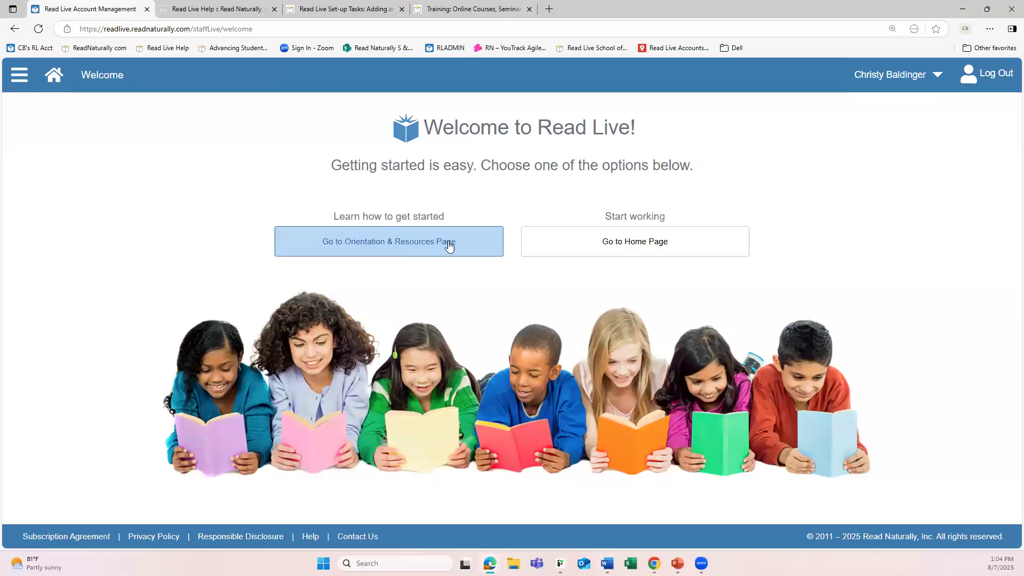
# Look over the Orientation & Resources page and the home page with its navigation menu
pyautogui.click(420, 240)
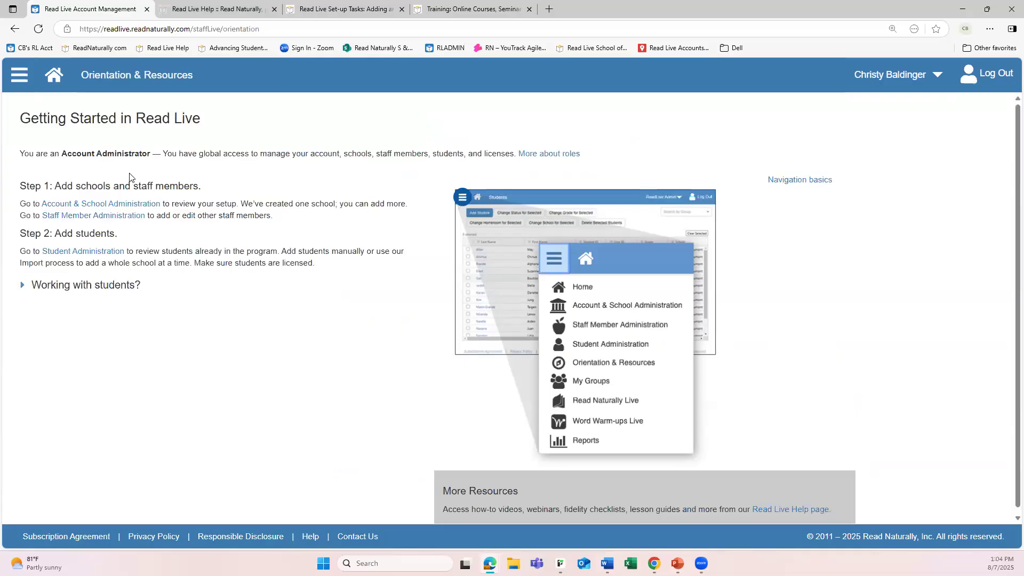
pyautogui.click(54, 78)
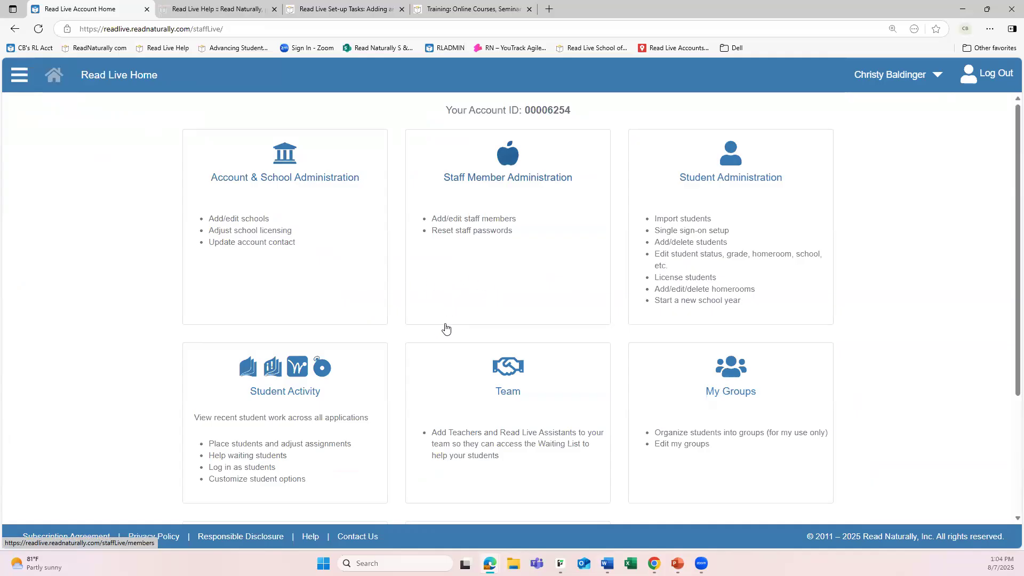
pyautogui.scroll(-3, 471, 361)
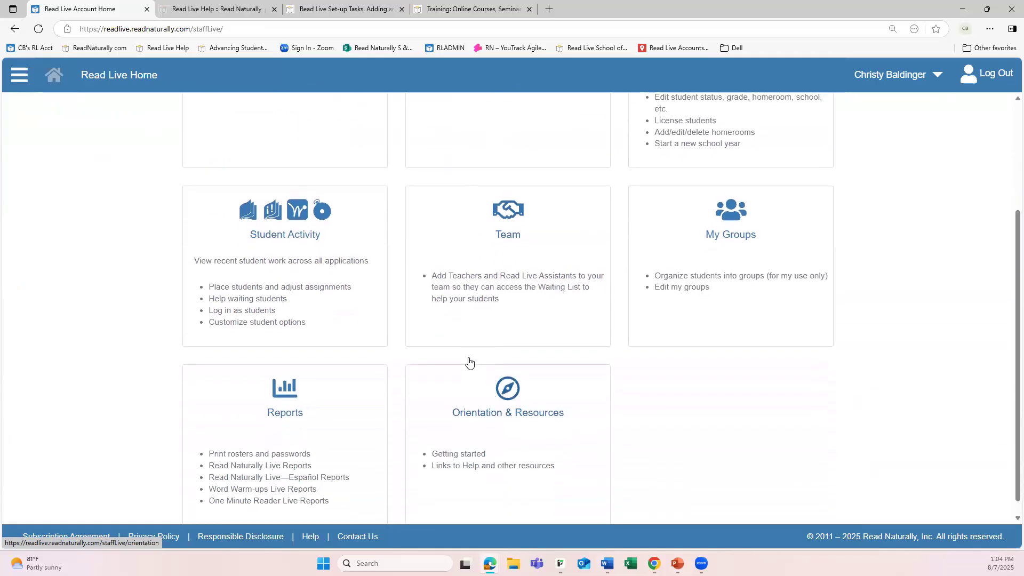
pyautogui.scroll(3, 469, 361)
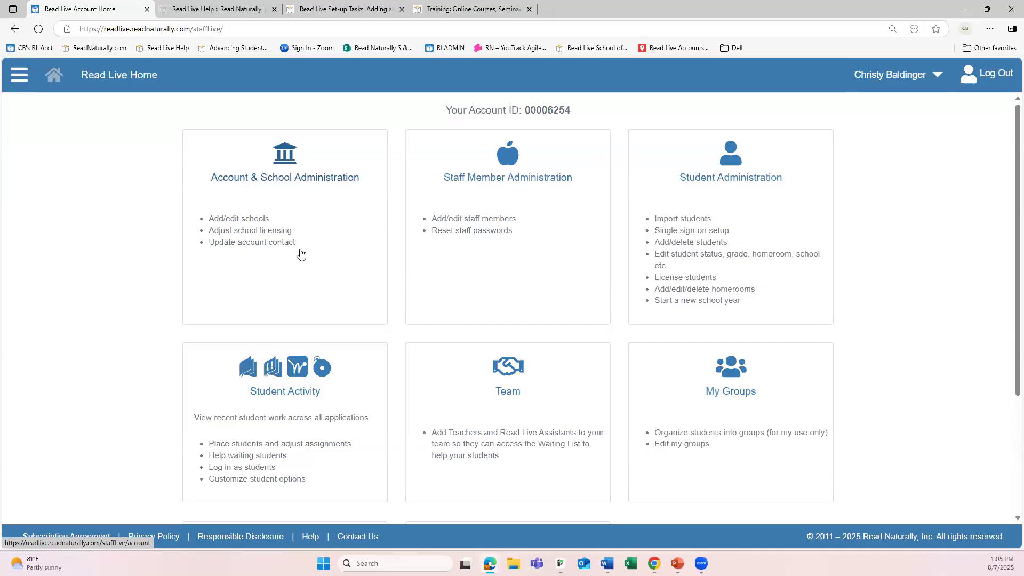
pyautogui.click(21, 81)
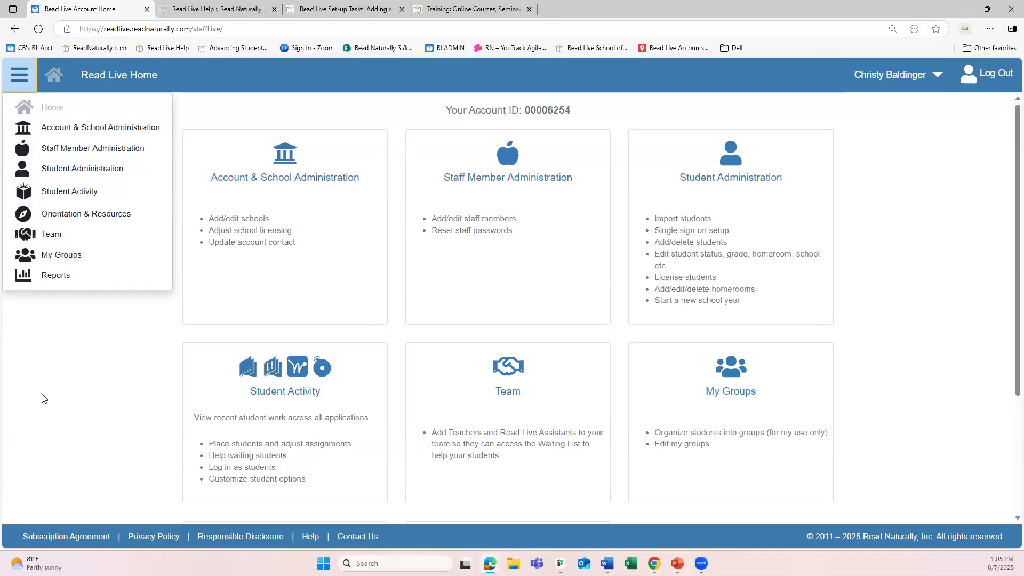
pyautogui.click(56, 378)
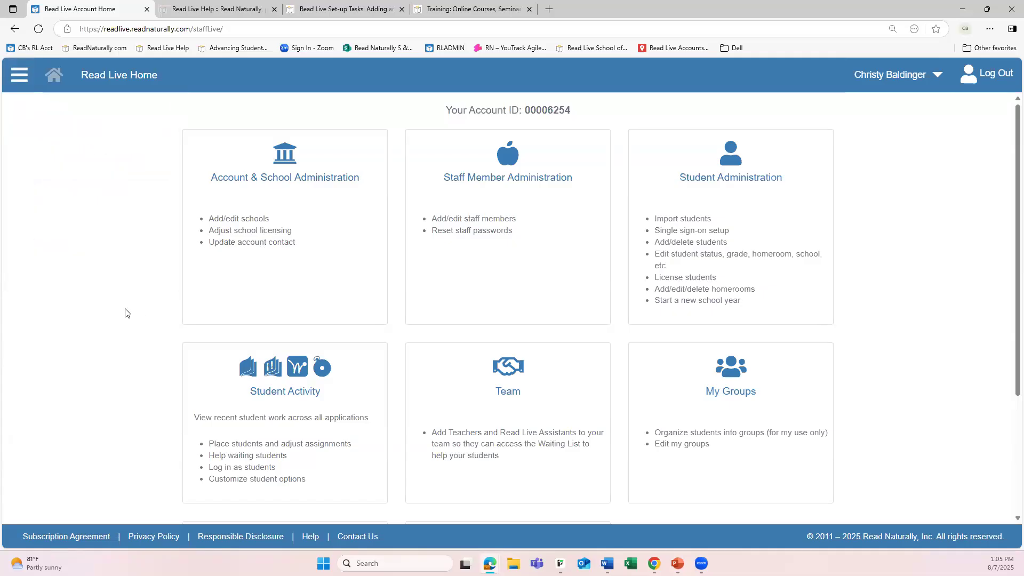
# In Account & School Administration, rename the school "my school" as "Your School Name" and save it
pyautogui.click(269, 206)
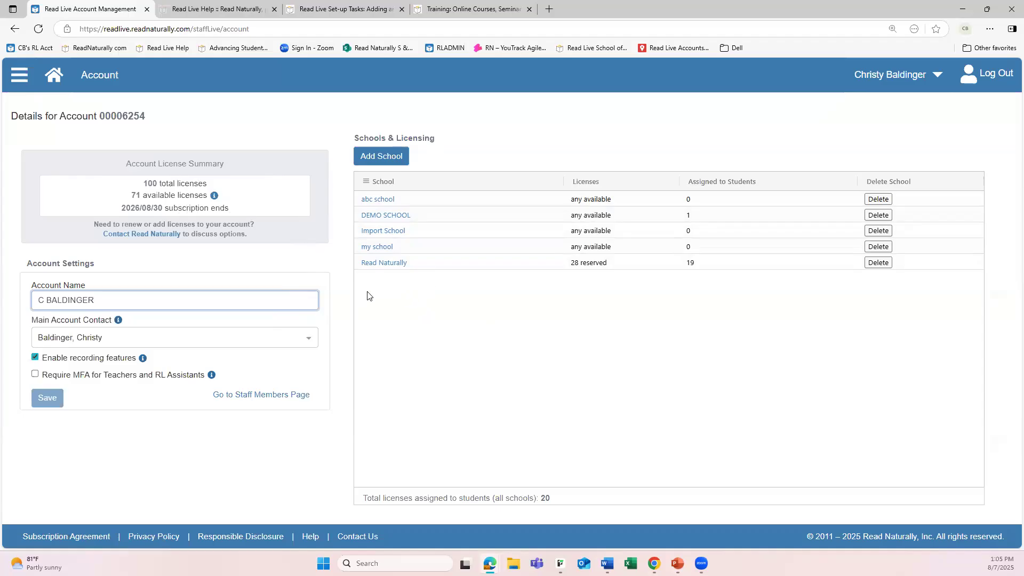
pyautogui.click(370, 248)
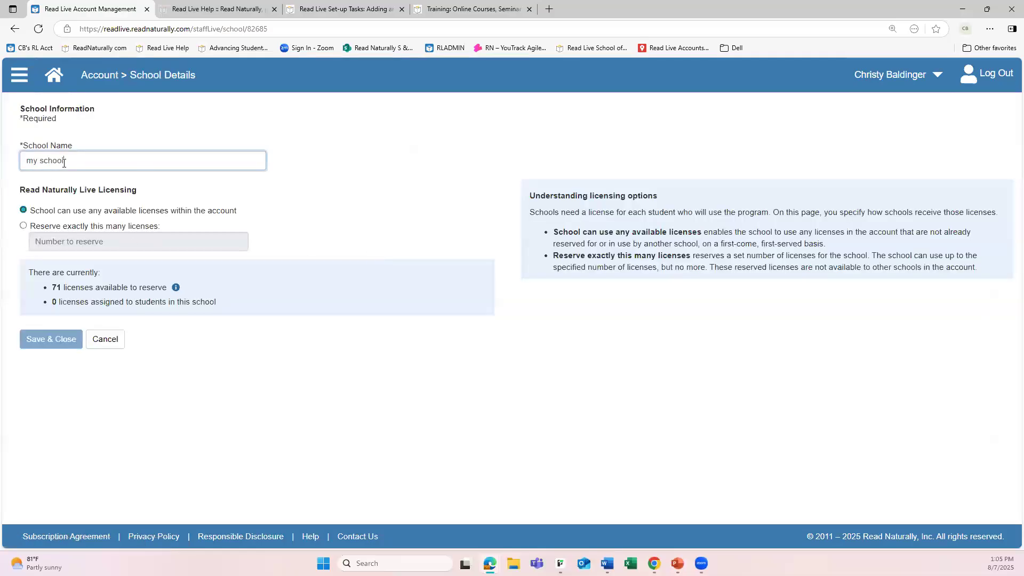
pyautogui.moveTo(99, 160); pyautogui.dragTo(3, 154)
pyautogui.write('Your School Name')
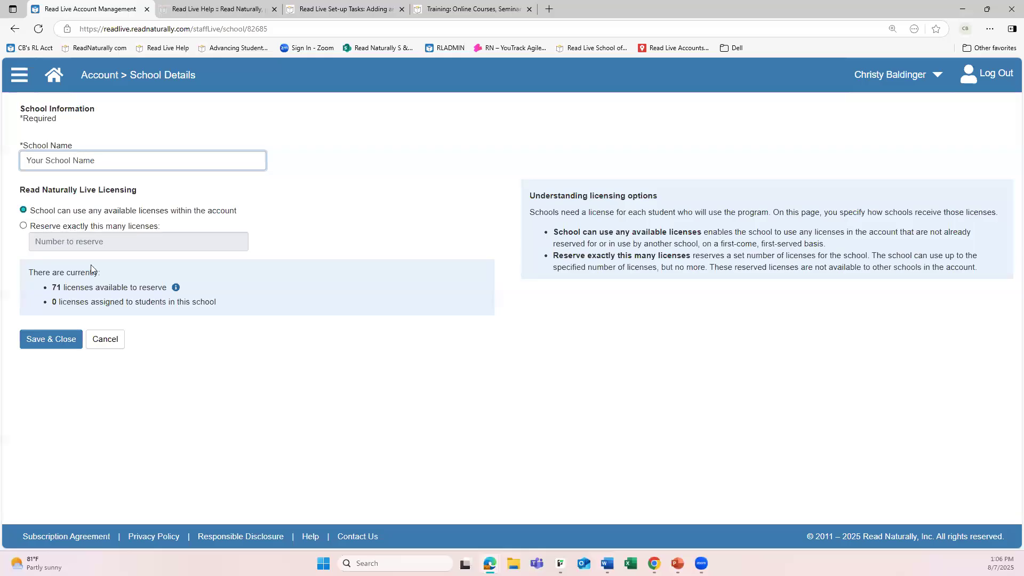
pyautogui.click(53, 344)
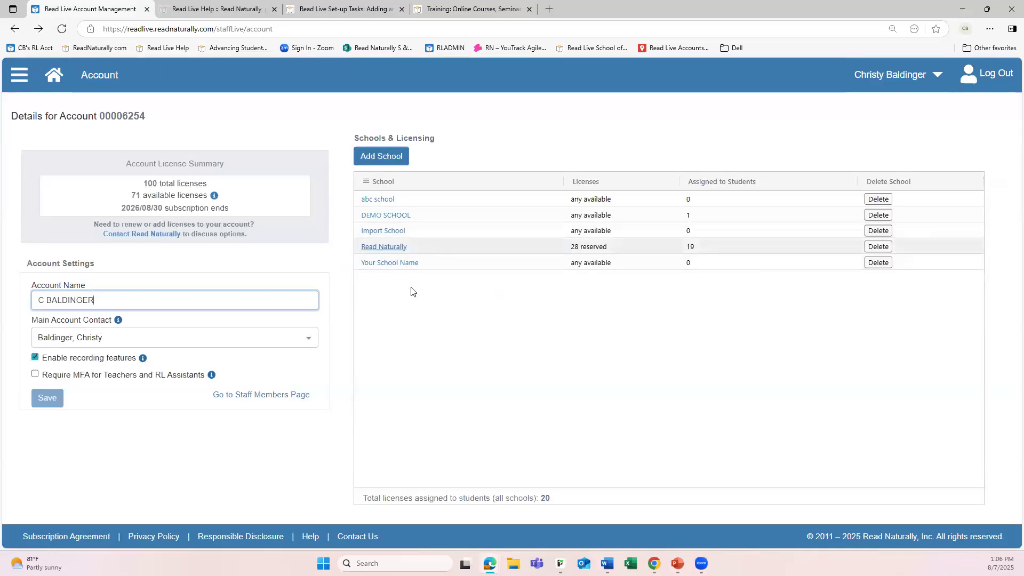
# View the blank form for adding a school and cancel it
pyautogui.click(376, 158)
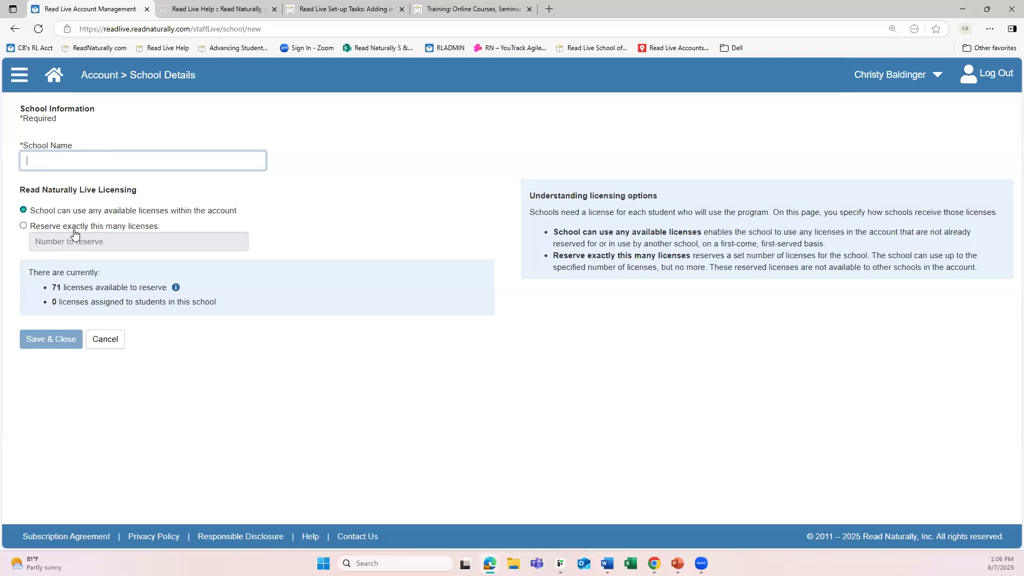
pyautogui.click(105, 340)
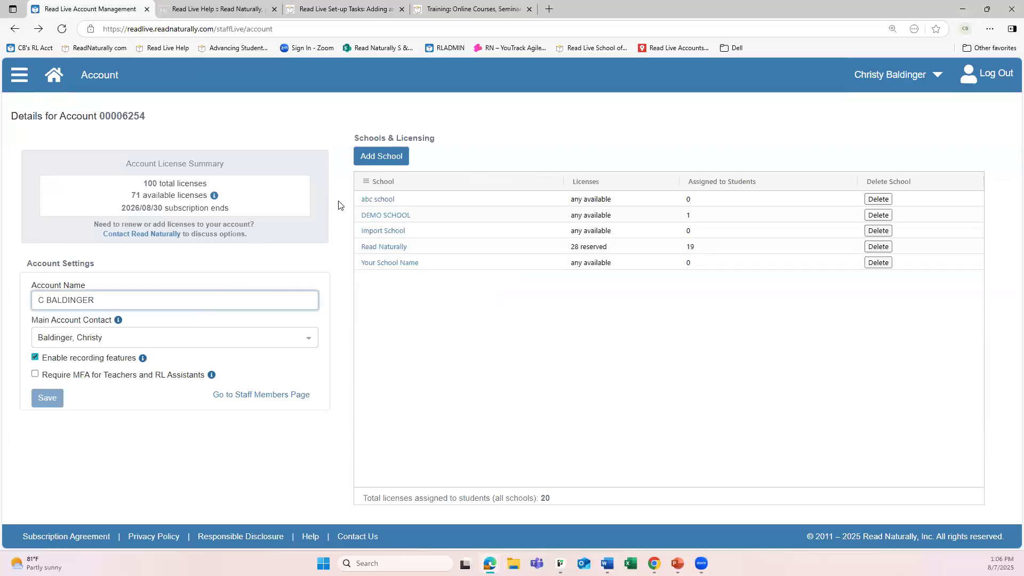
# Start a new record in Staff Member Administration with first name "NewStaff" and last name "Lastname"
pyautogui.click(58, 81)
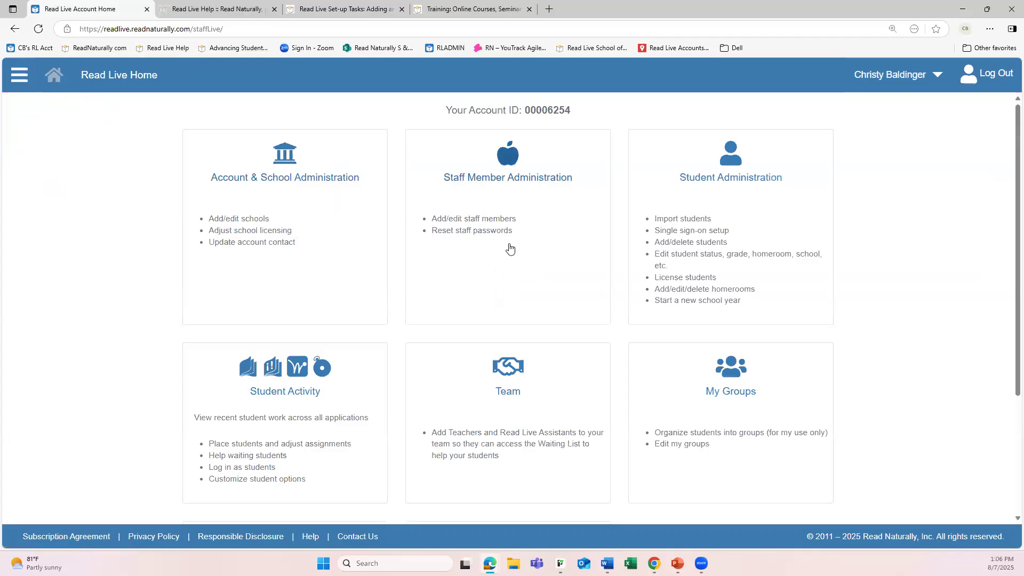
pyautogui.click(511, 244)
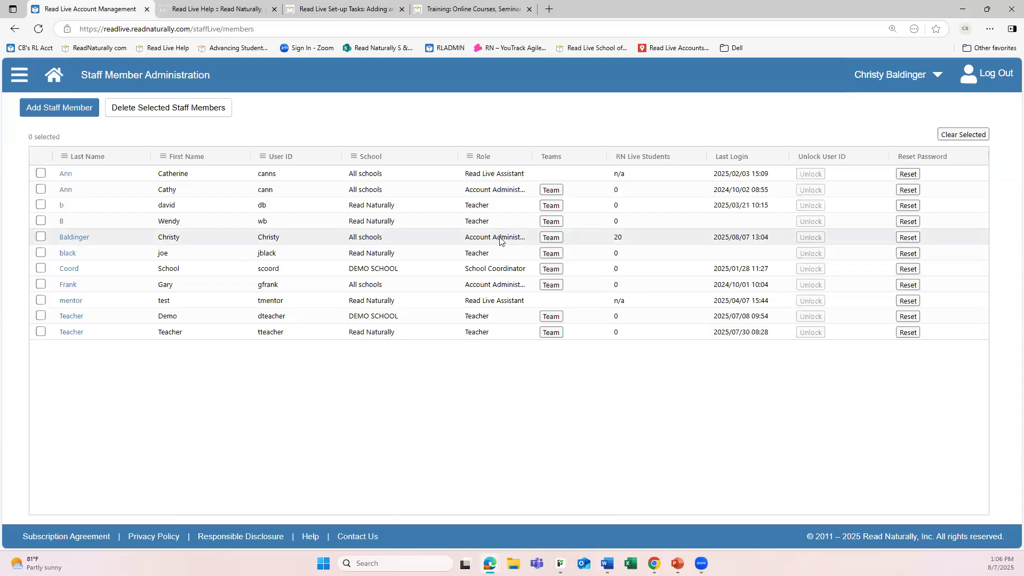
pyautogui.click(58, 115)
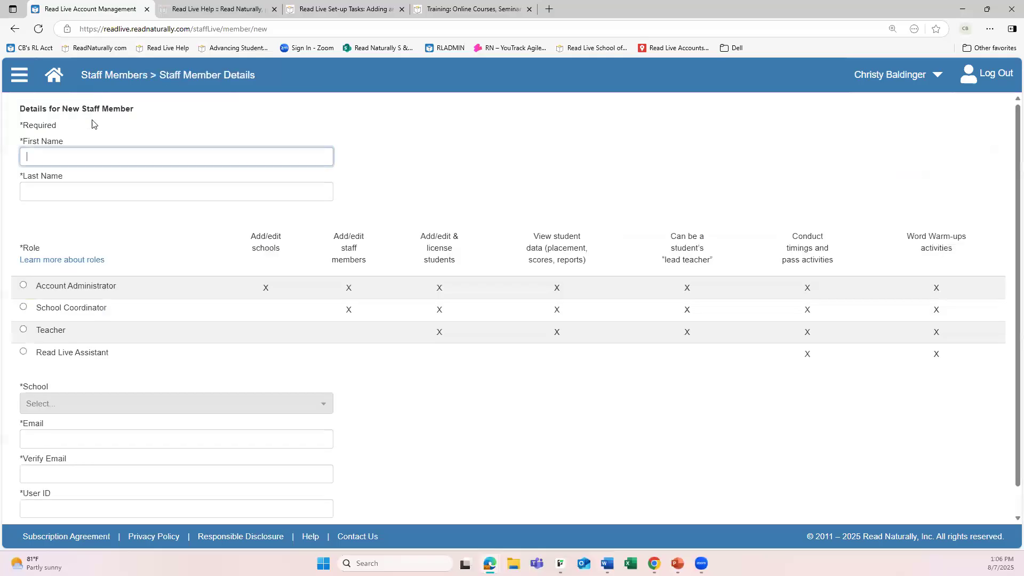
pyautogui.write('NewStaff')
pyautogui.press('Tab')
pyautogui.write('Last')
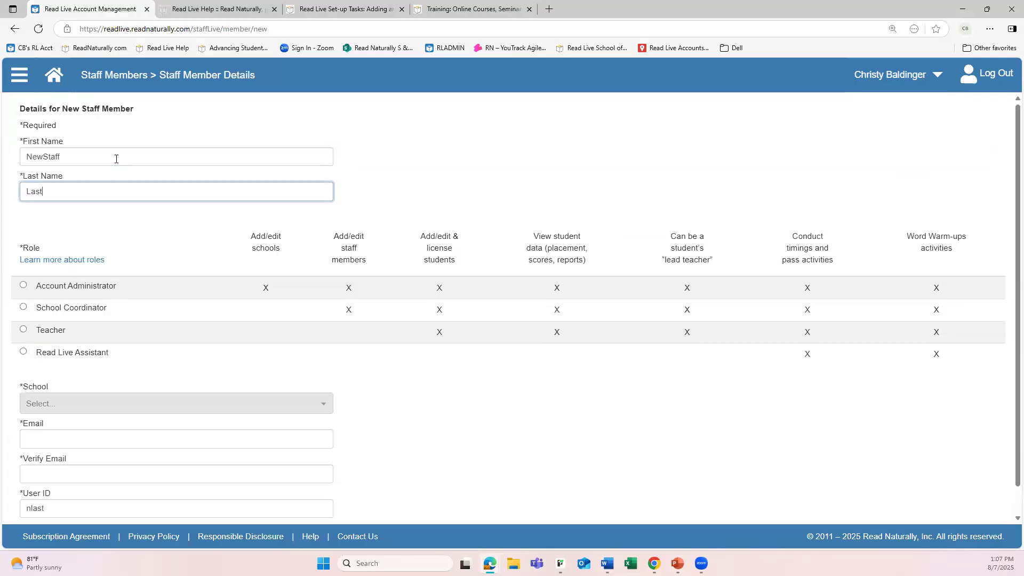
pyautogui.write('name')
# Review the table of permissions for each staff role and close it
pyautogui.click(62, 260)
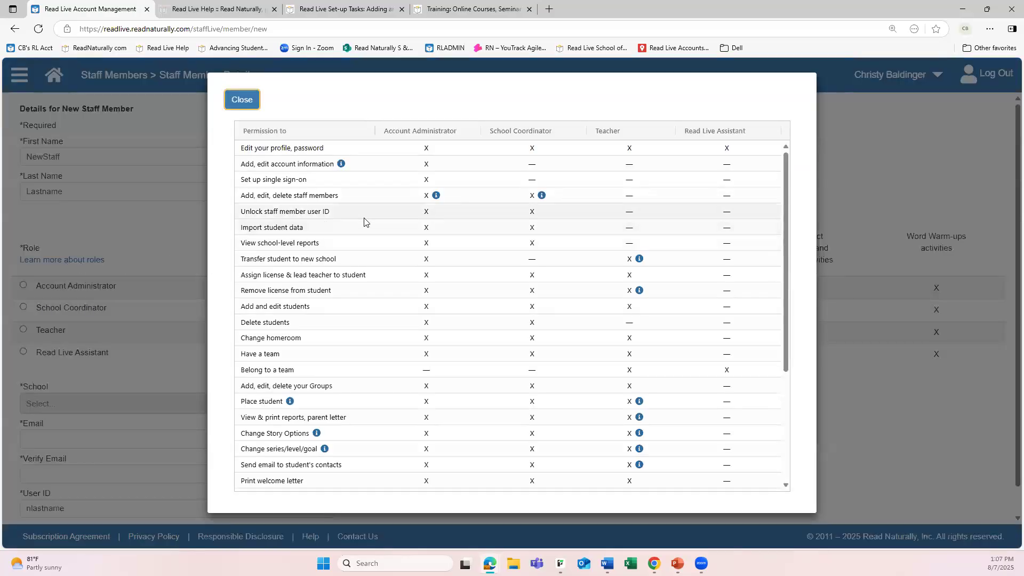
pyautogui.scroll(-4, 434, 260)
pyautogui.scroll(4, 428, 267)
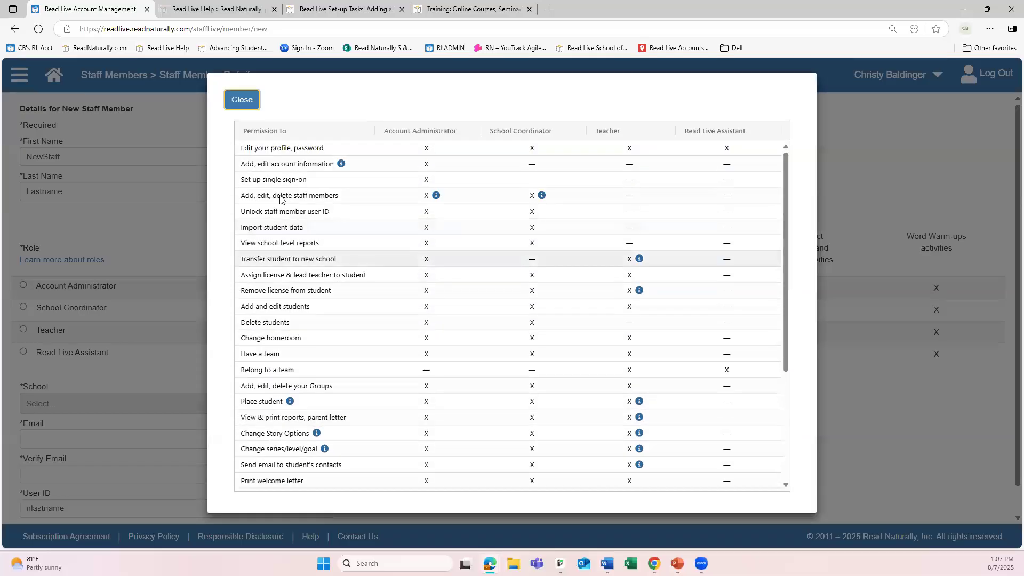
pyautogui.click(242, 100)
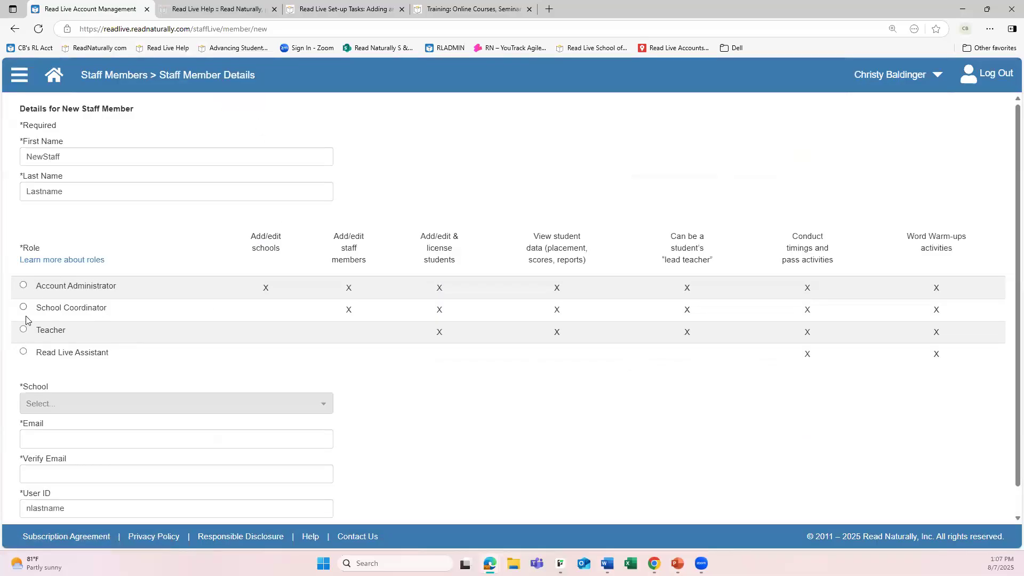
# Give the new staff member the Teacher role and assign them to Import School
pyautogui.click(23, 329)
pyautogui.scroll(-2, 571, 418)
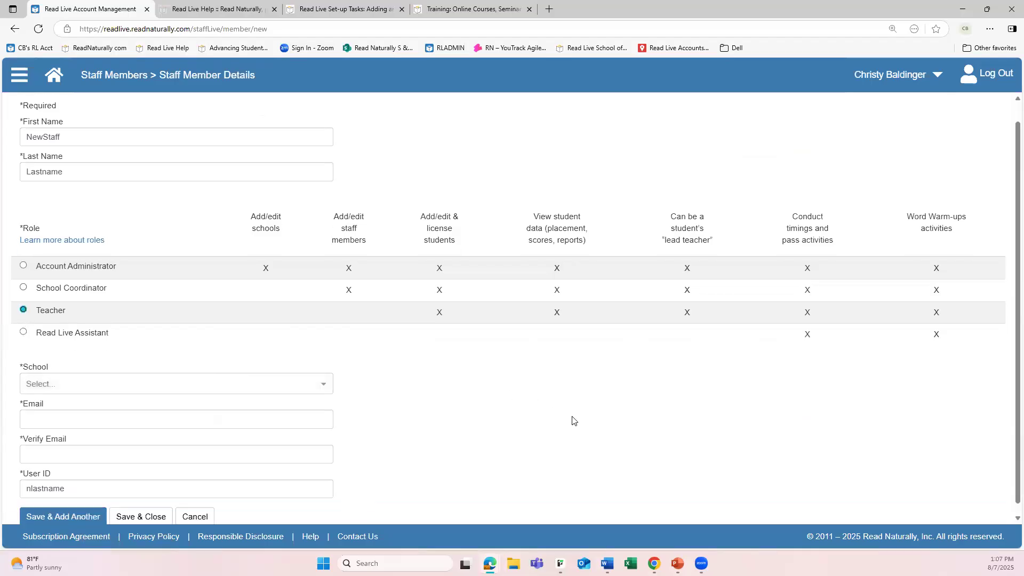
pyautogui.click(324, 376)
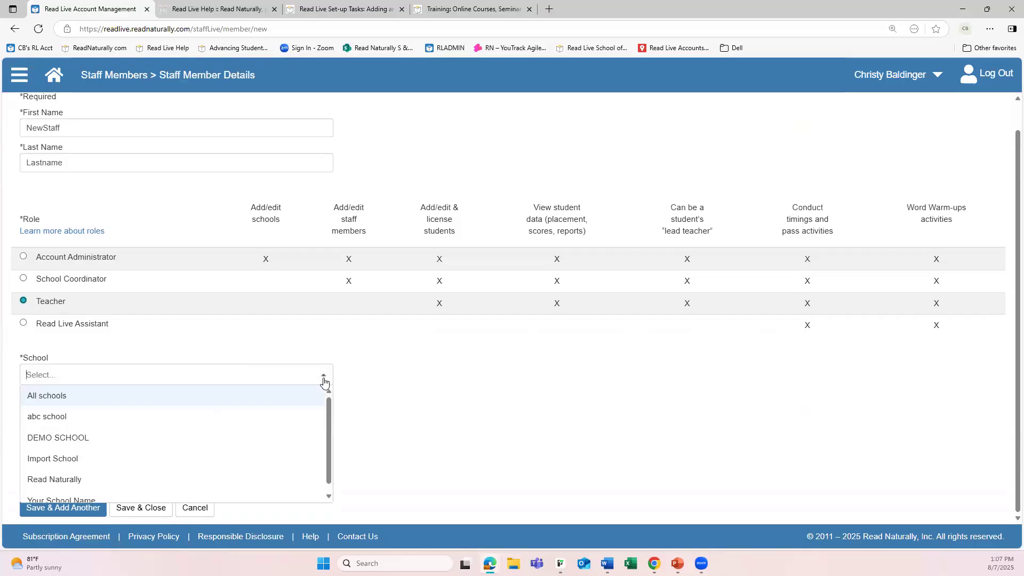
pyautogui.click(61, 398)
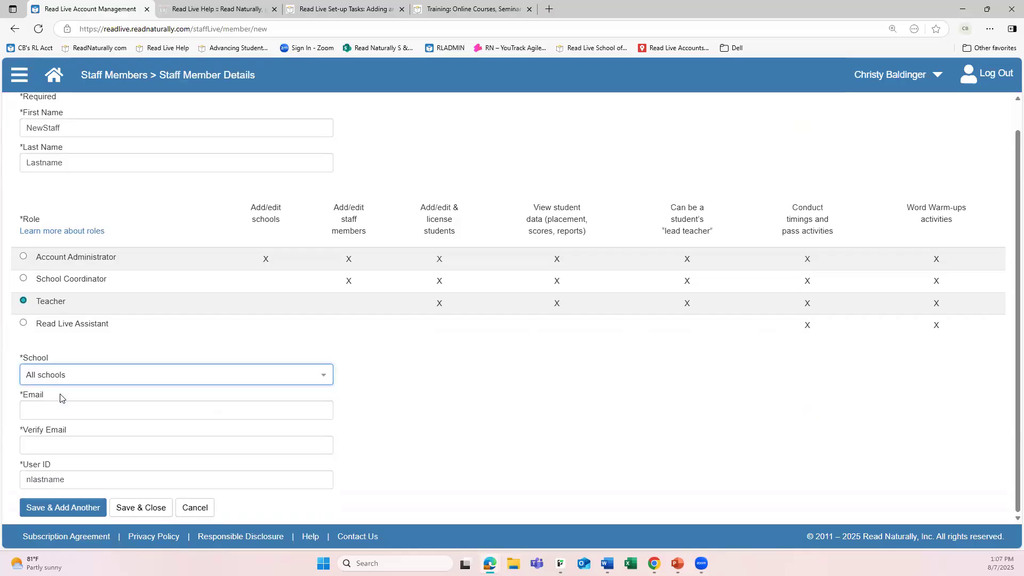
pyautogui.click(190, 379)
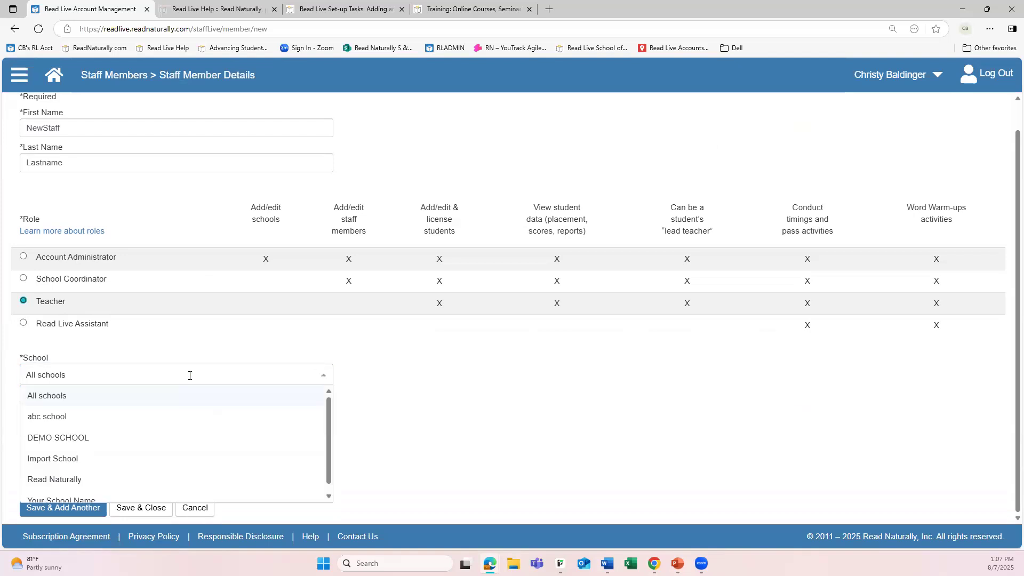
pyautogui.click(138, 463)
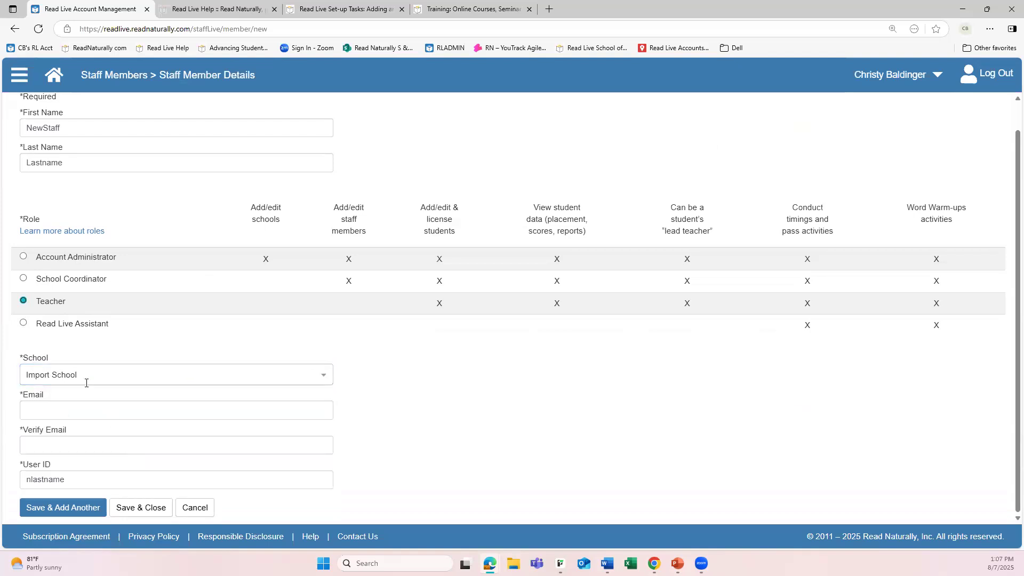
# Enter and verify the new staff member's email address, and save and close the record
pyautogui.click(59, 410)
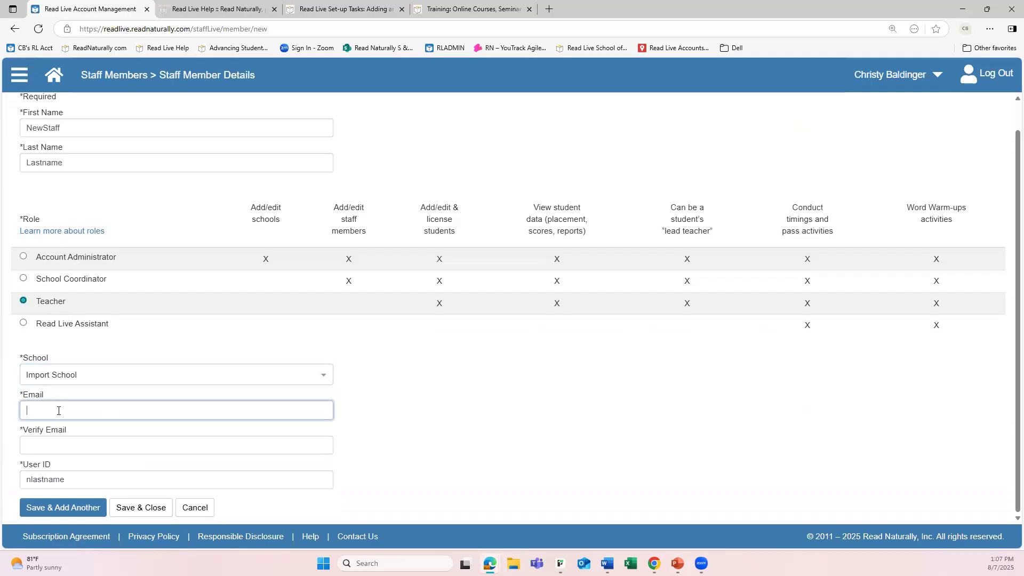
pyautogui.write('noemail@noemail.com')
pyautogui.press('Tab')
pyautogui.write('noemail')
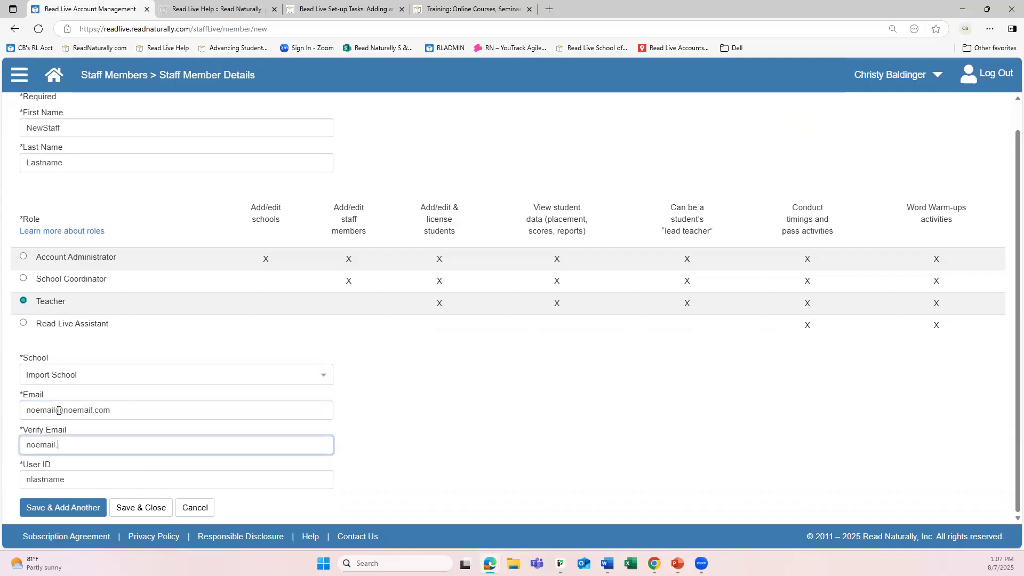
pyautogui.write('@')
pyautogui.write('neo')
pyautogui.write('oemai')
pyautogui.write('l.com')
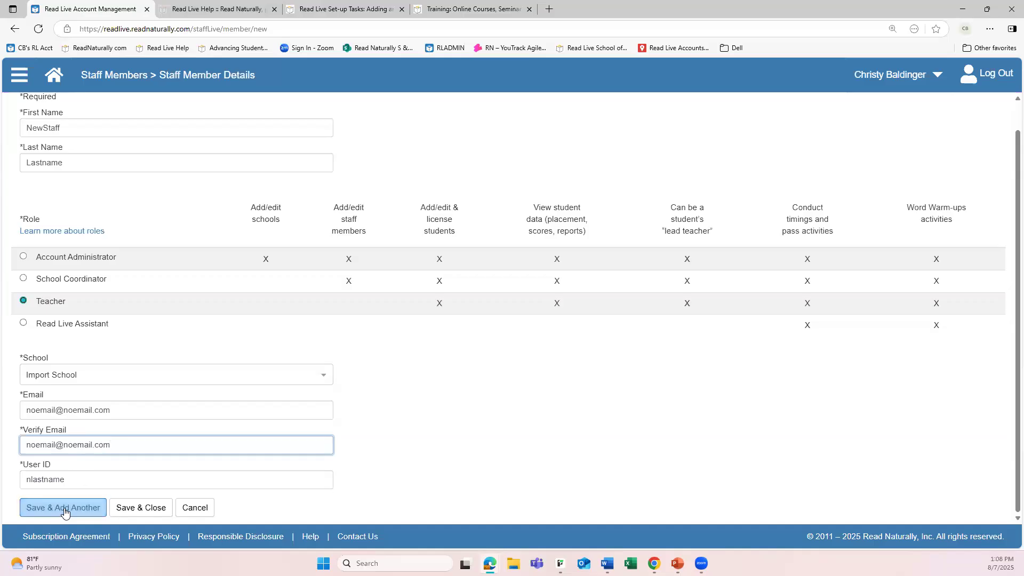
pyautogui.click(130, 508)
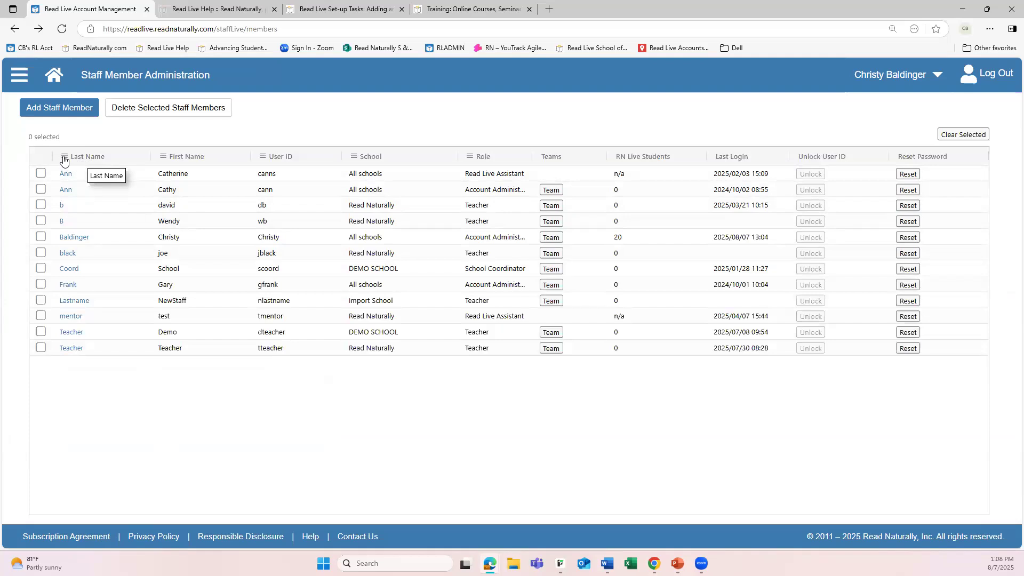
# Filter the staff list to last names containing "te" and reset the filter
pyautogui.click(64, 160)
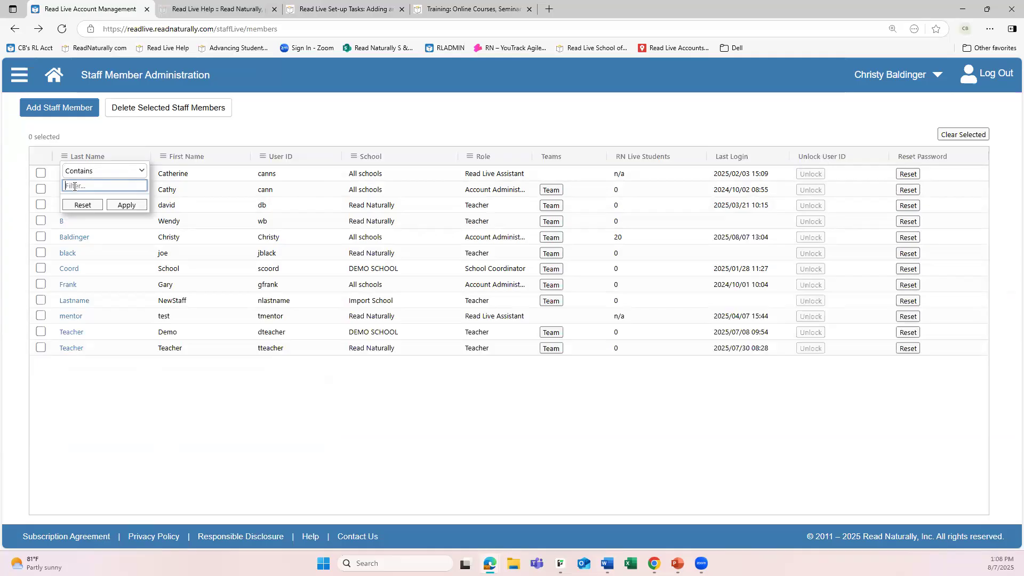
pyautogui.write('te')
pyautogui.click(121, 206)
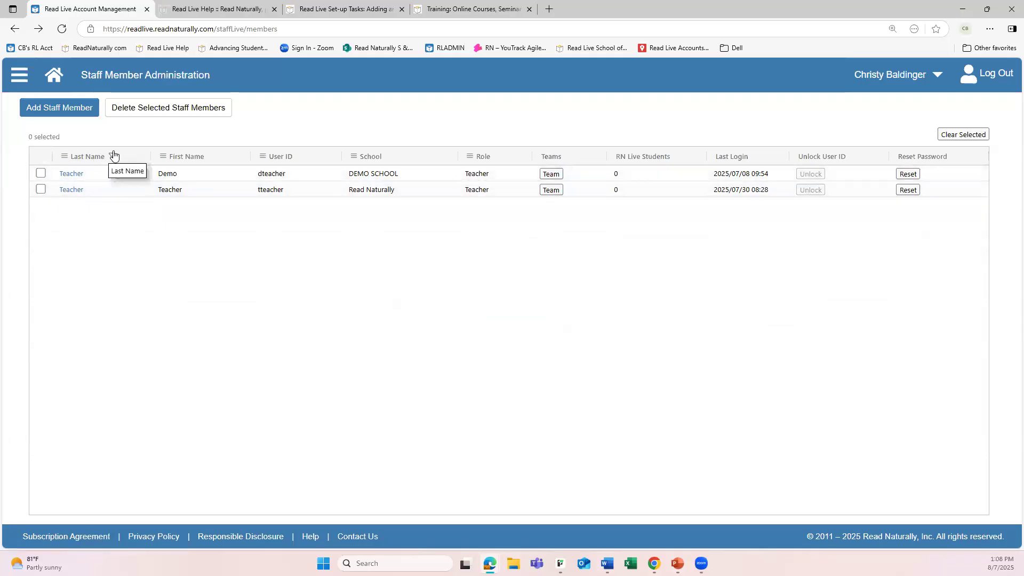
pyautogui.click(64, 157)
pyautogui.write('te')
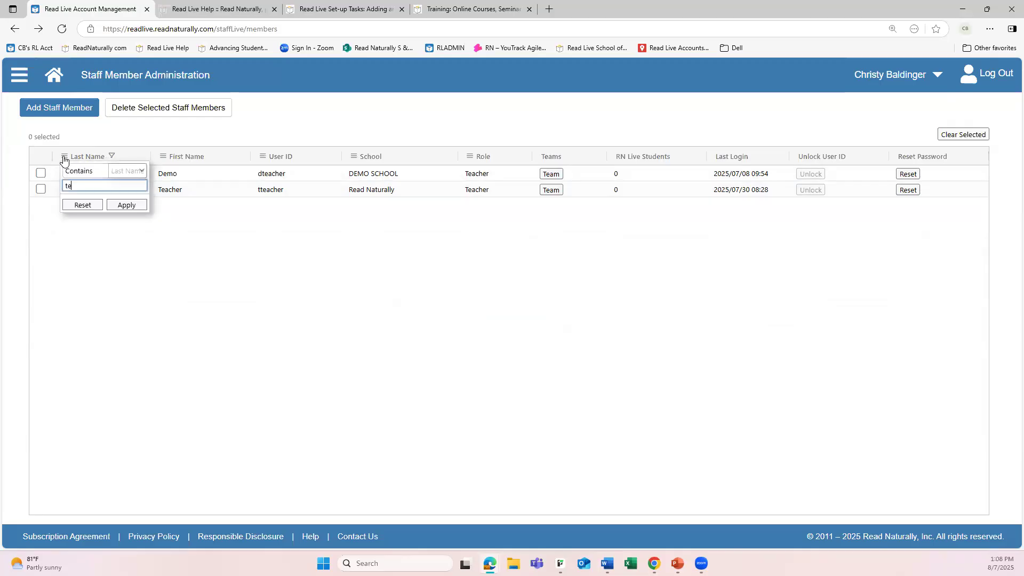
pyautogui.click(84, 206)
pyautogui.click(124, 405)
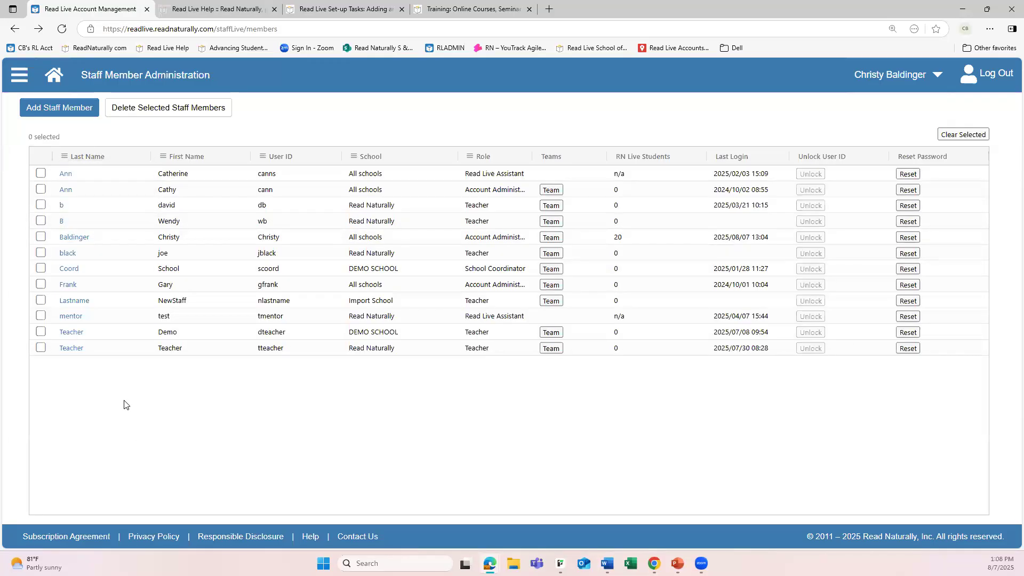
# Sort the staff member list by first name in descending order
pyautogui.click(188, 157)
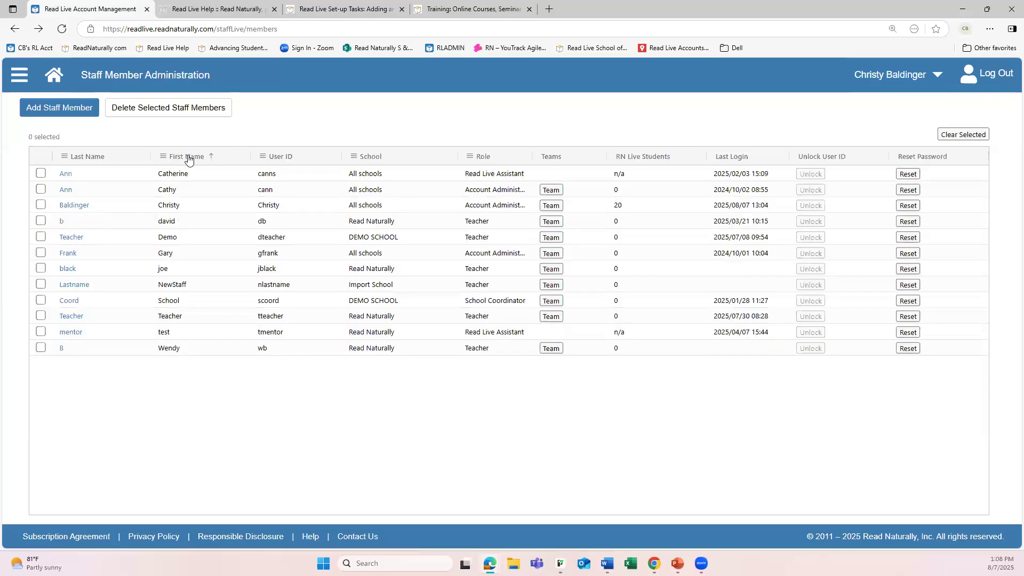
pyautogui.click(187, 156)
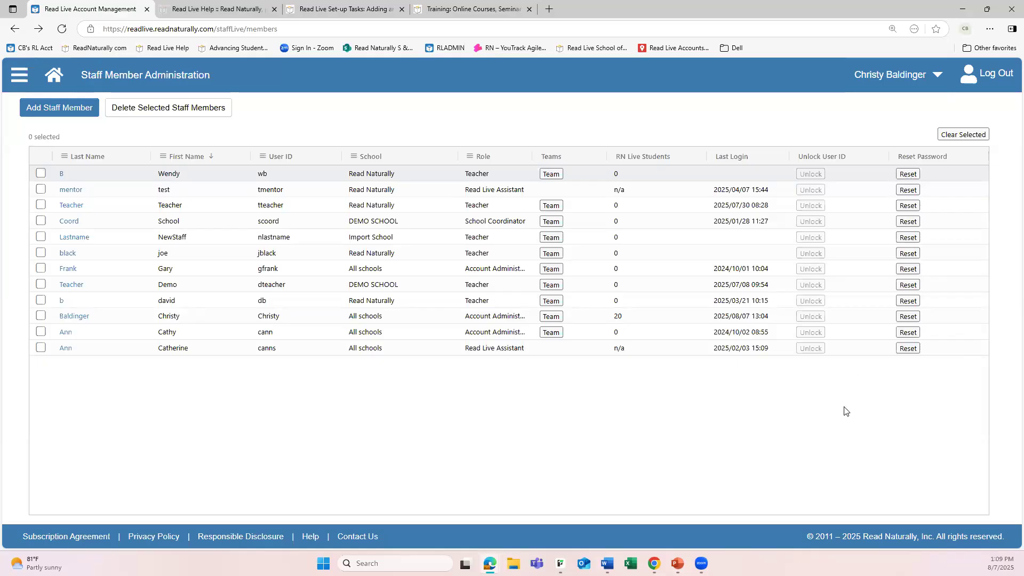
# Start a new student record from Student Setup and enter "Student" as both the first and last name
pyautogui.click(54, 76)
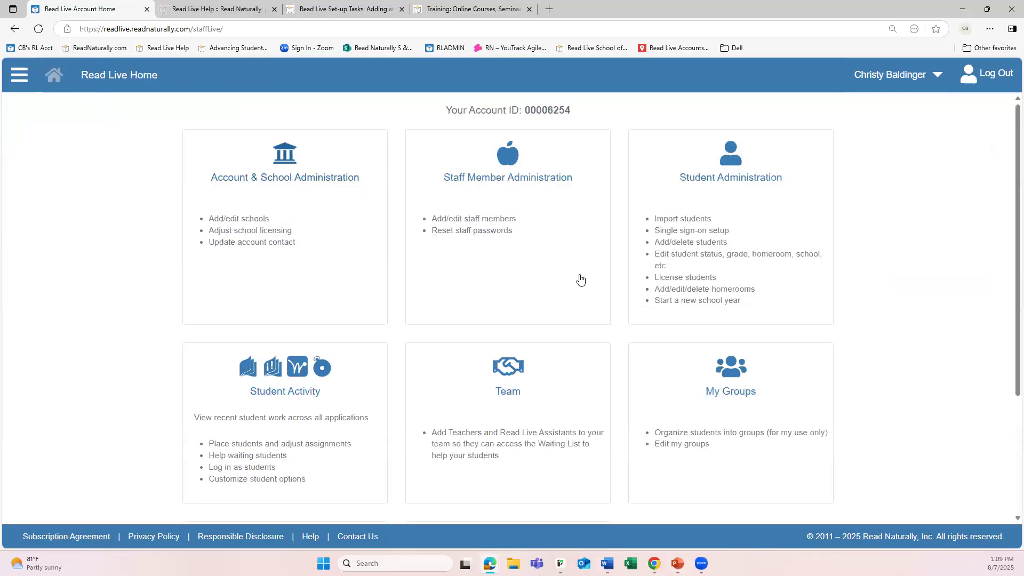
pyautogui.click(720, 235)
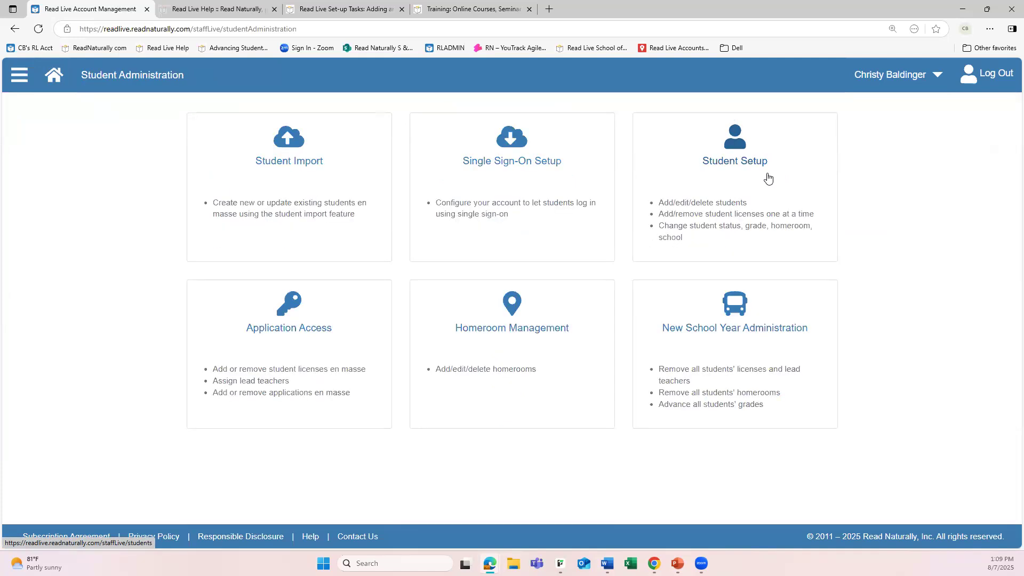
pyautogui.click(720, 171)
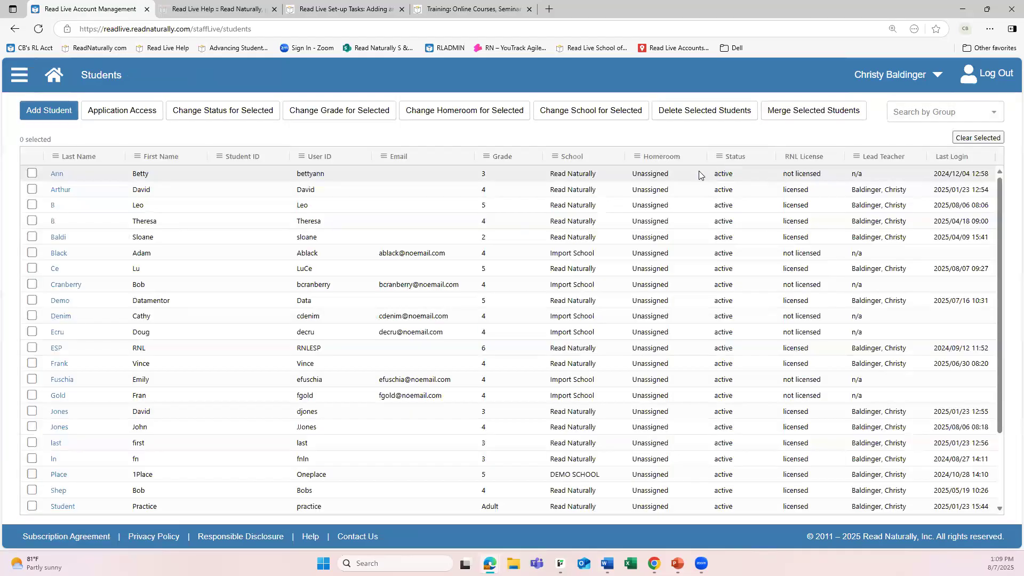
pyautogui.click(48, 113)
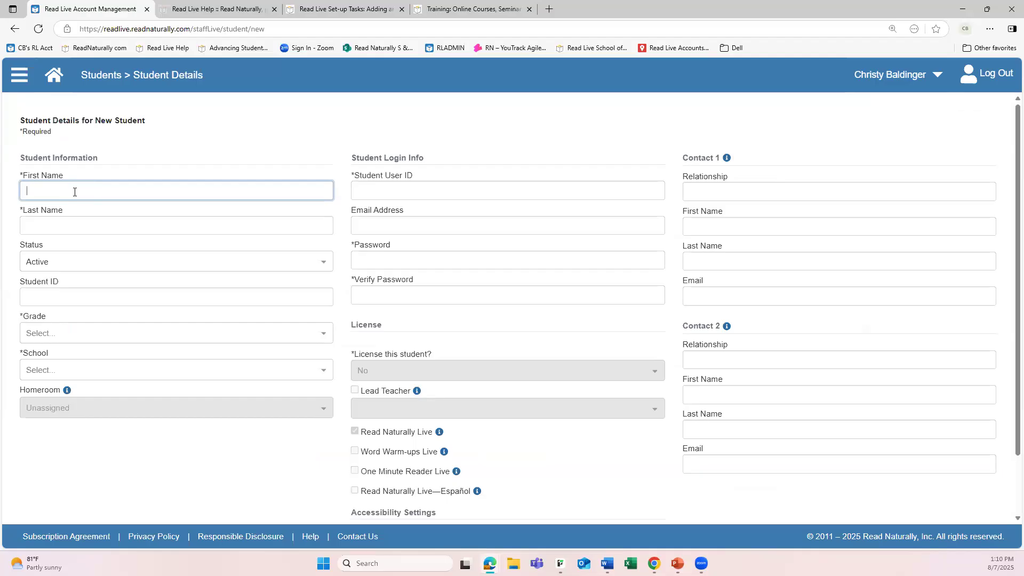
pyautogui.write('Student')
pyautogui.press('Tab')
pyautogui.write('Student')
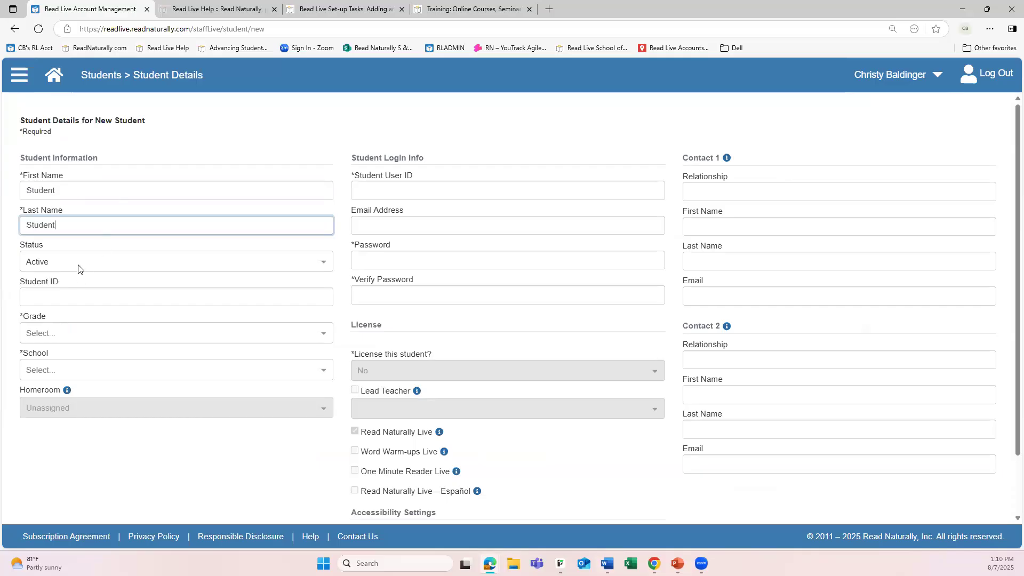
# Set the new student's grade to 3 and assign the student to Import School
pyautogui.click(98, 335)
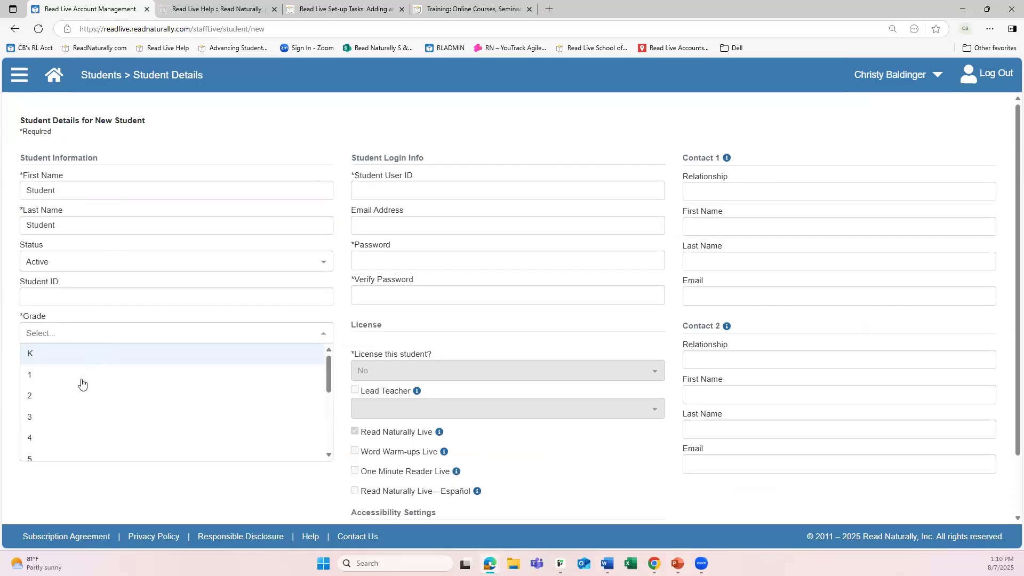
pyautogui.click(57, 418)
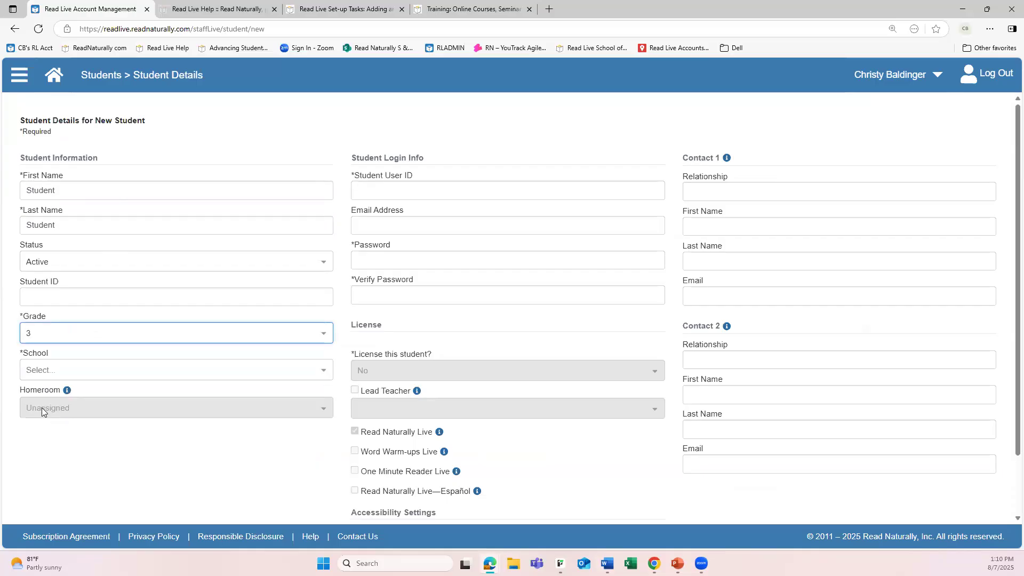
pyautogui.click(109, 372)
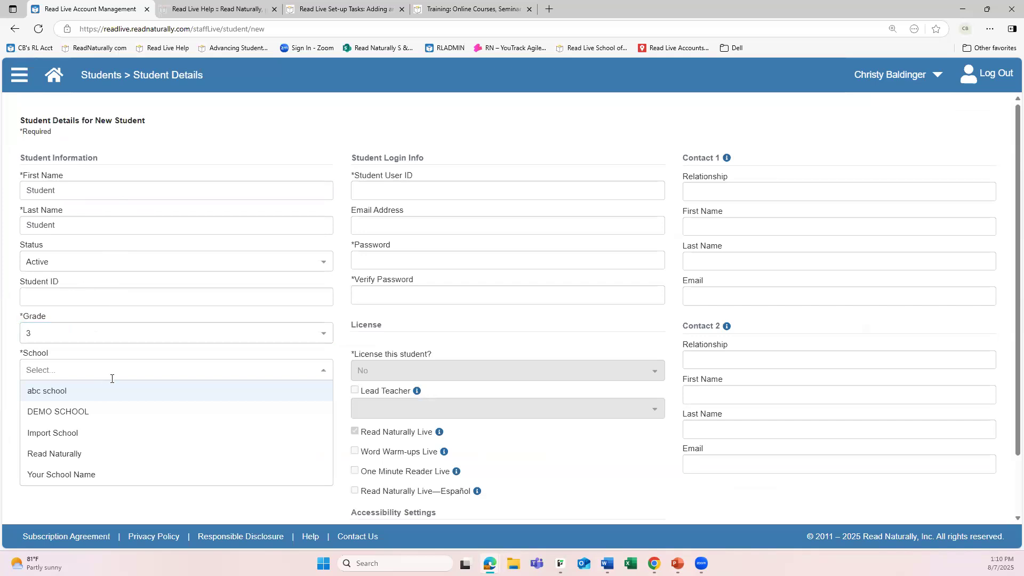
pyautogui.click(75, 433)
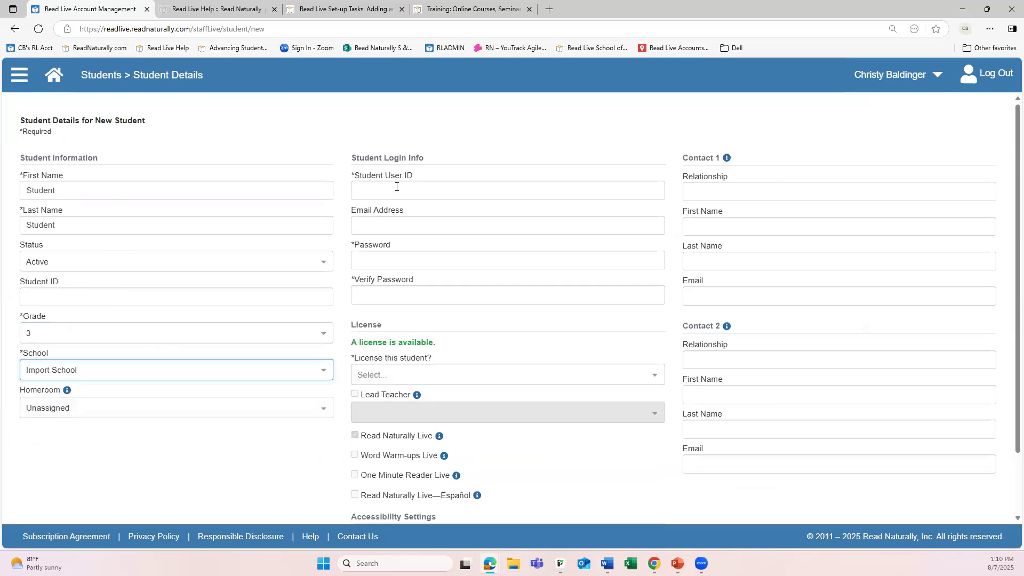
# Enter "Student" as the student user ID, and enter and verify the student's password
pyautogui.click(374, 189)
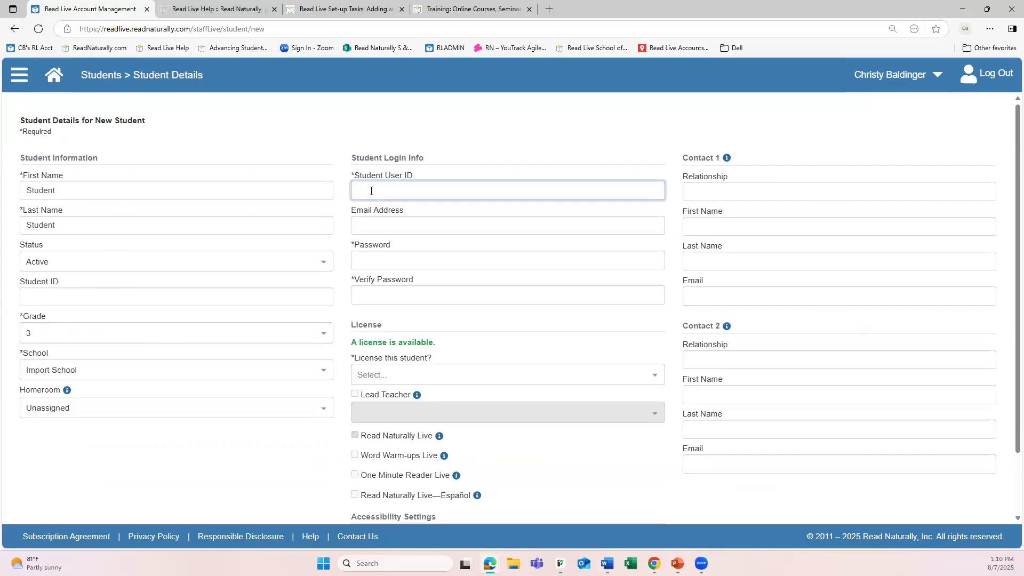
pyautogui.write('Student')
pyautogui.click(375, 262)
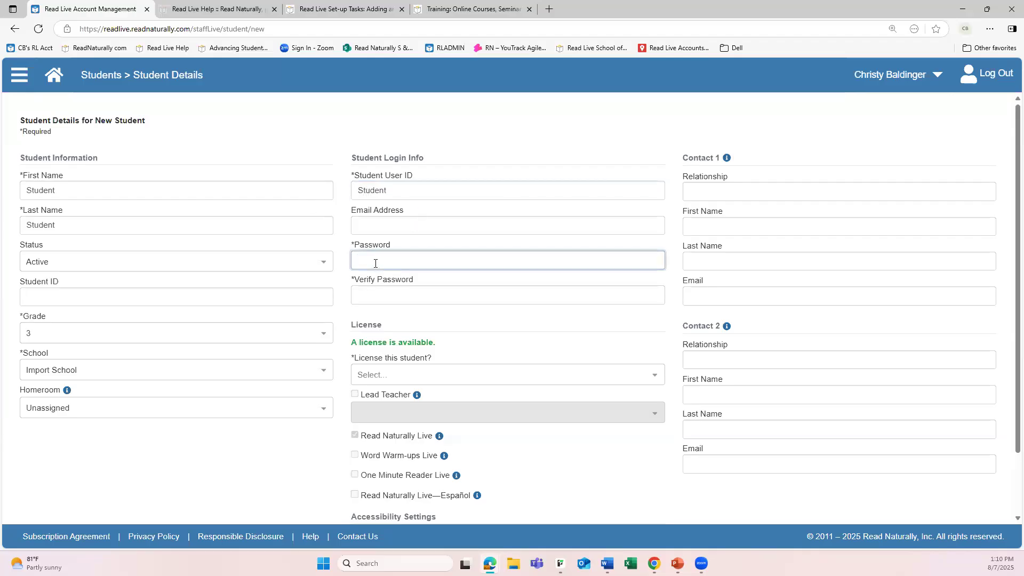
pyautogui.write('•••')
pyautogui.click(388, 296)
pyautogui.write('•••')
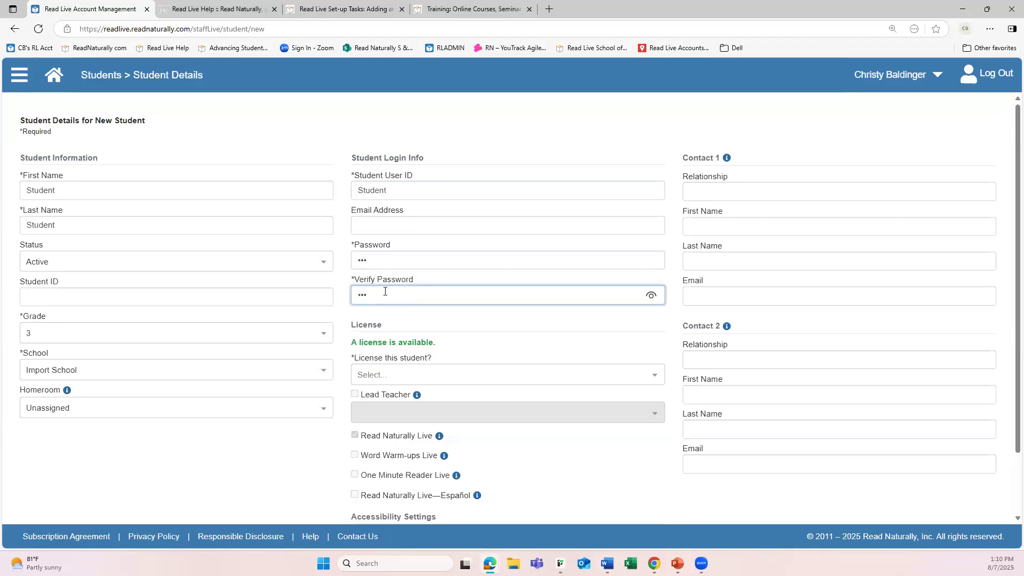
# License the new student and assign the signed-in administrator as lead teacher
pyautogui.scroll(-2, 451, 366)
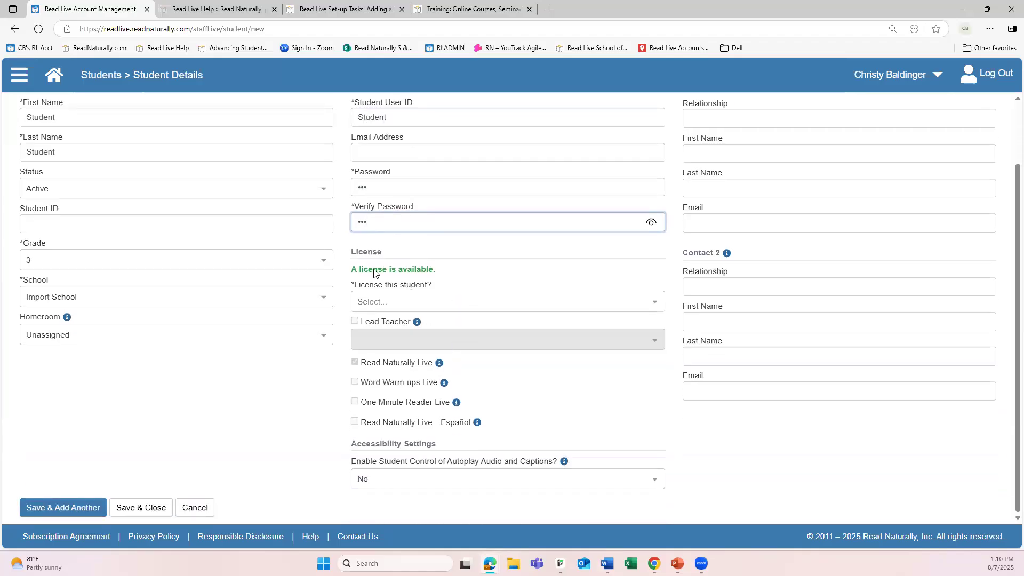
pyautogui.click(401, 300)
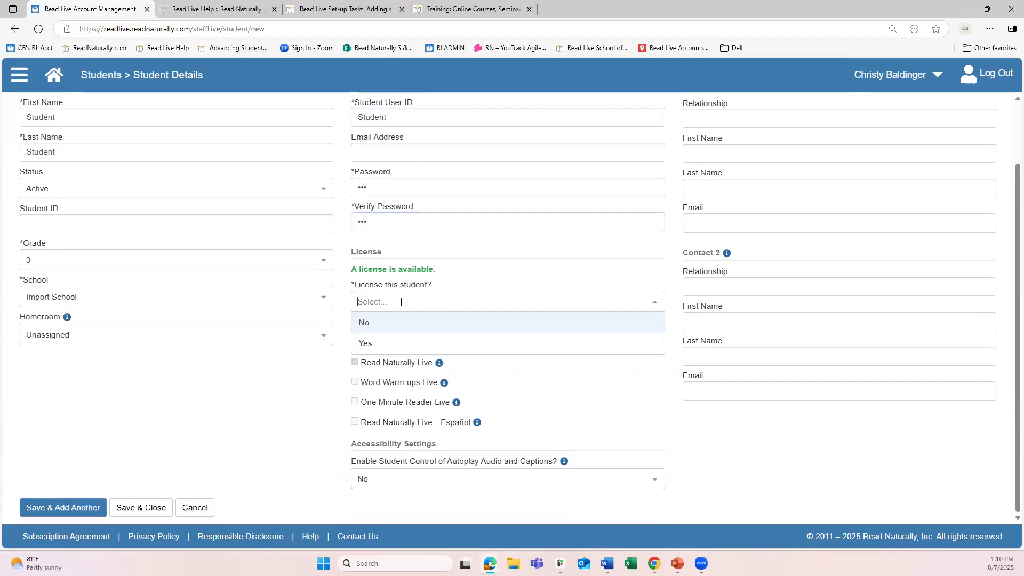
pyautogui.click(371, 345)
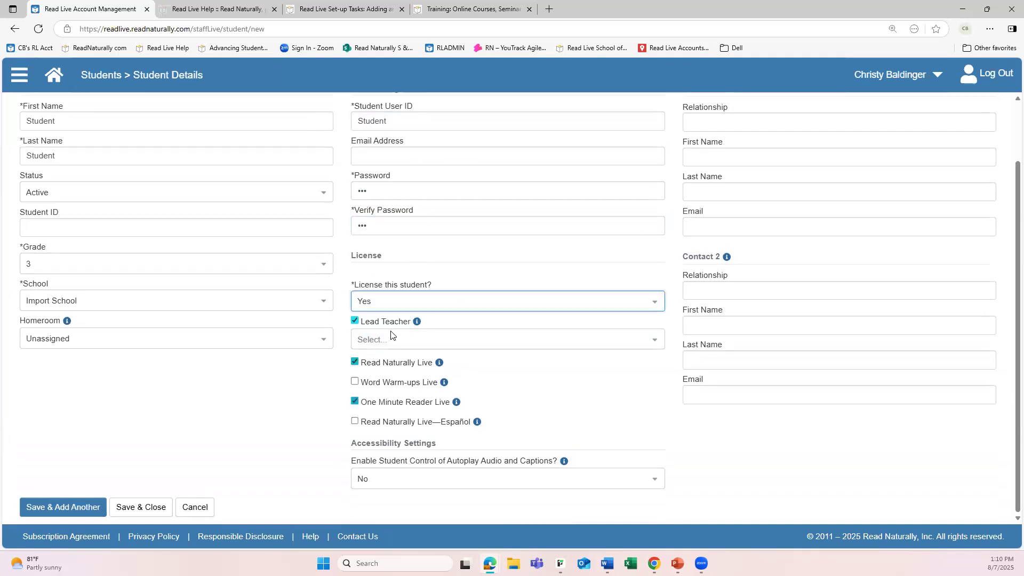
pyautogui.click(389, 339)
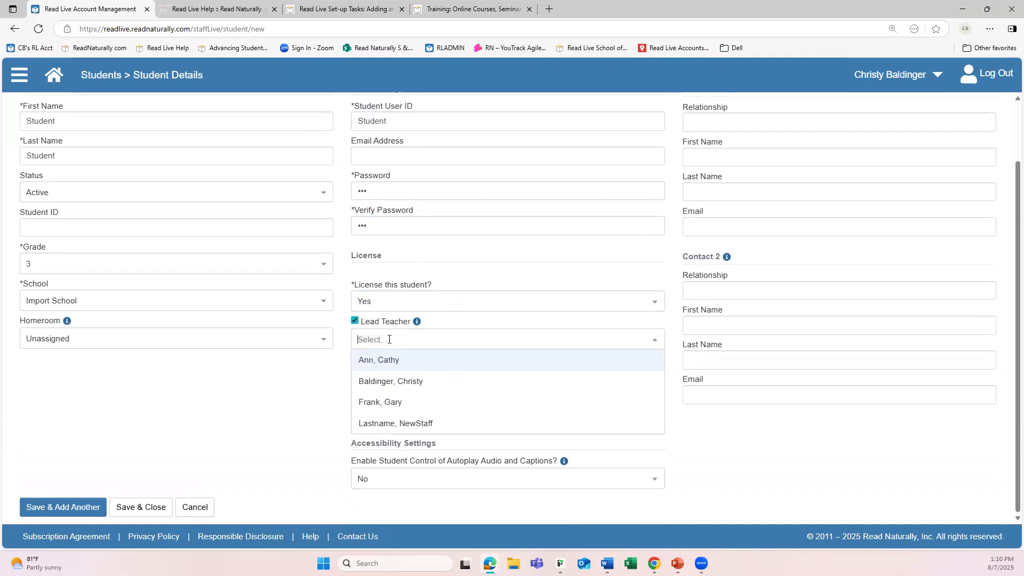
pyautogui.click(399, 380)
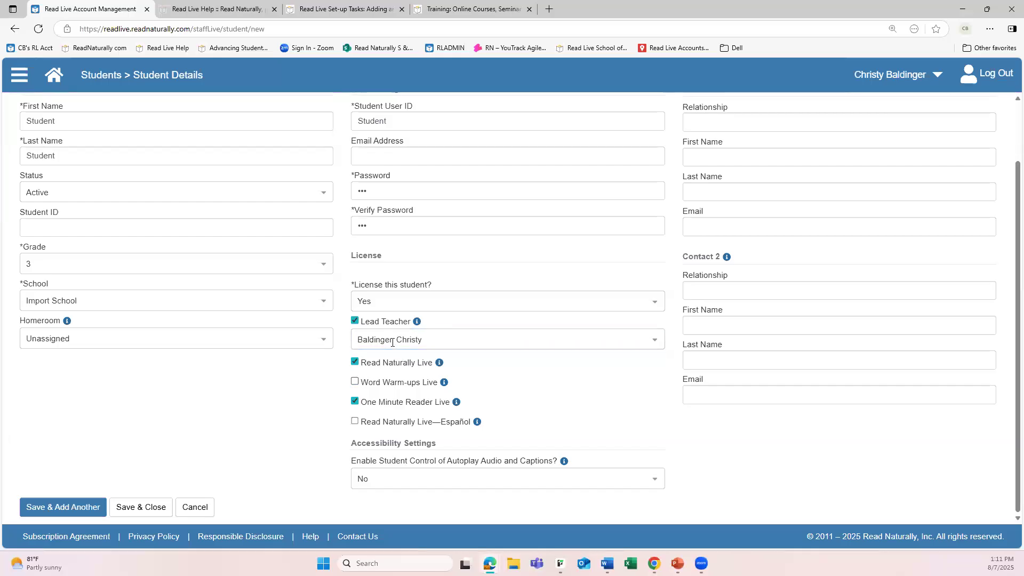
# Remove the lead teacher and enable Word Warm-ups Live, toggling Read Naturally Live—Español on and back off
pyautogui.click(355, 321)
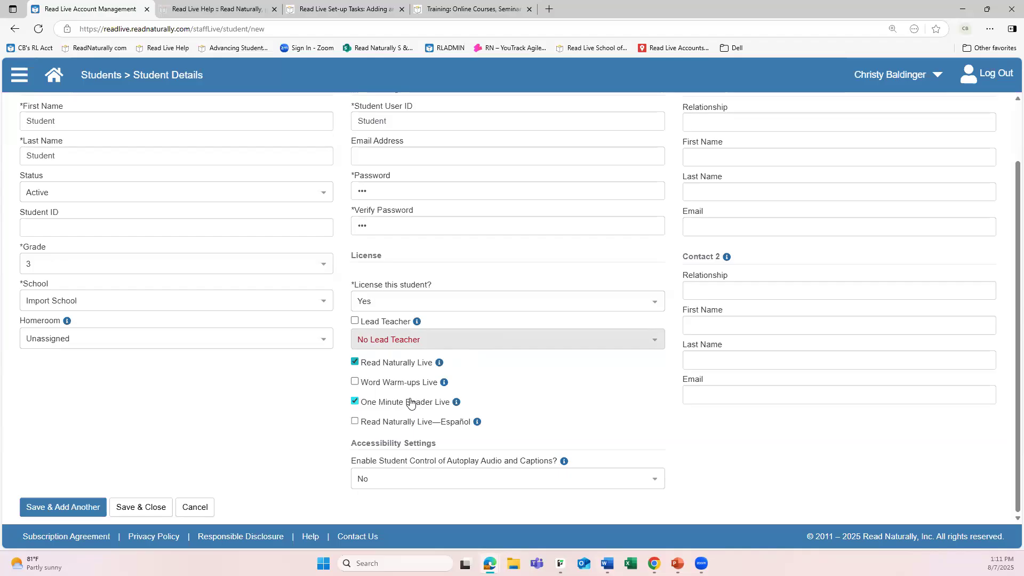
pyautogui.click(356, 382)
pyautogui.click(355, 421)
pyautogui.click(356, 422)
# Try to save and close the student record without assigning a lead teacher
pyautogui.scroll(2, 591, 395)
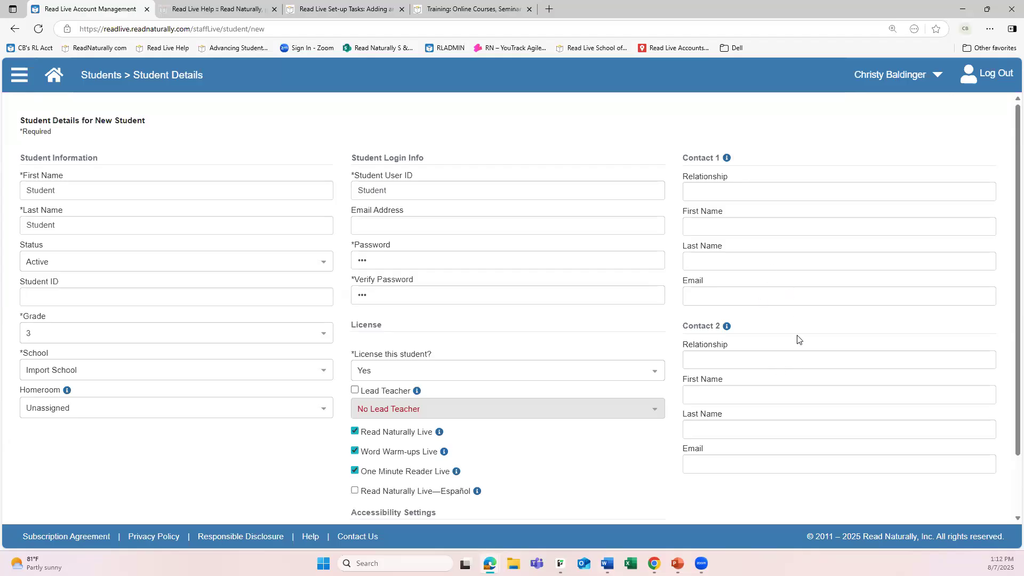
pyautogui.scroll(-2, 752, 352)
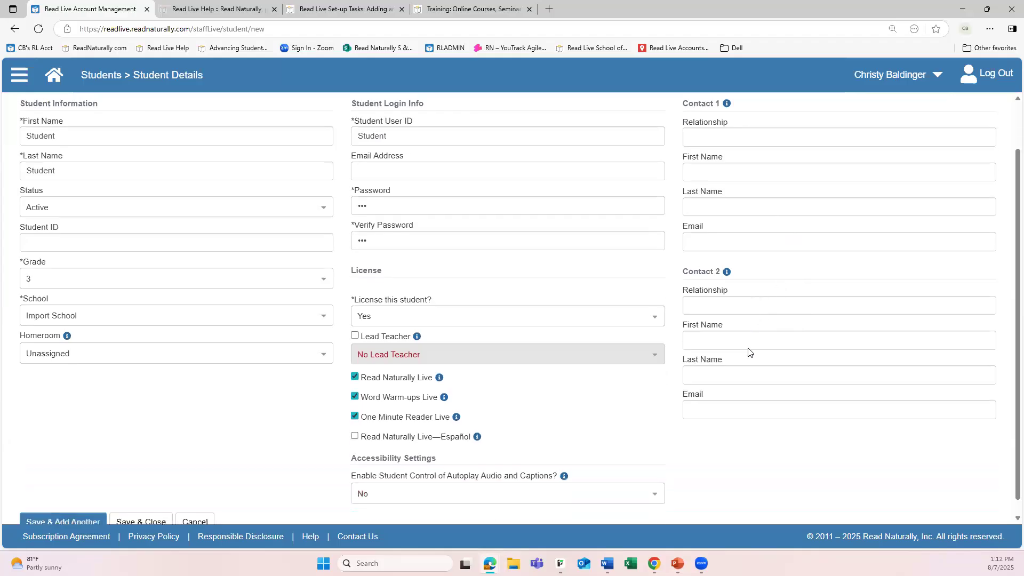
pyautogui.click(153, 506)
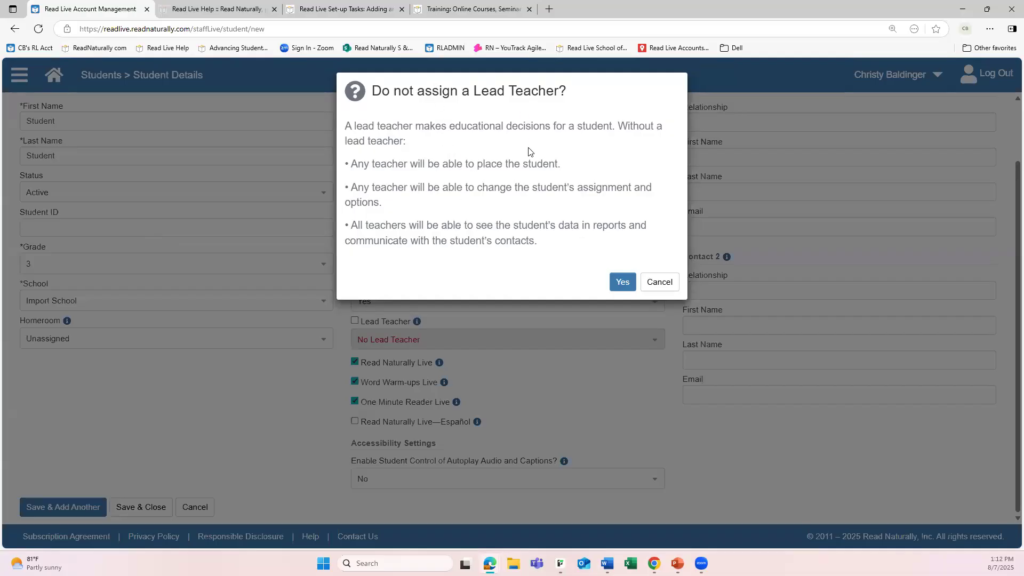
pyautogui.click(622, 281)
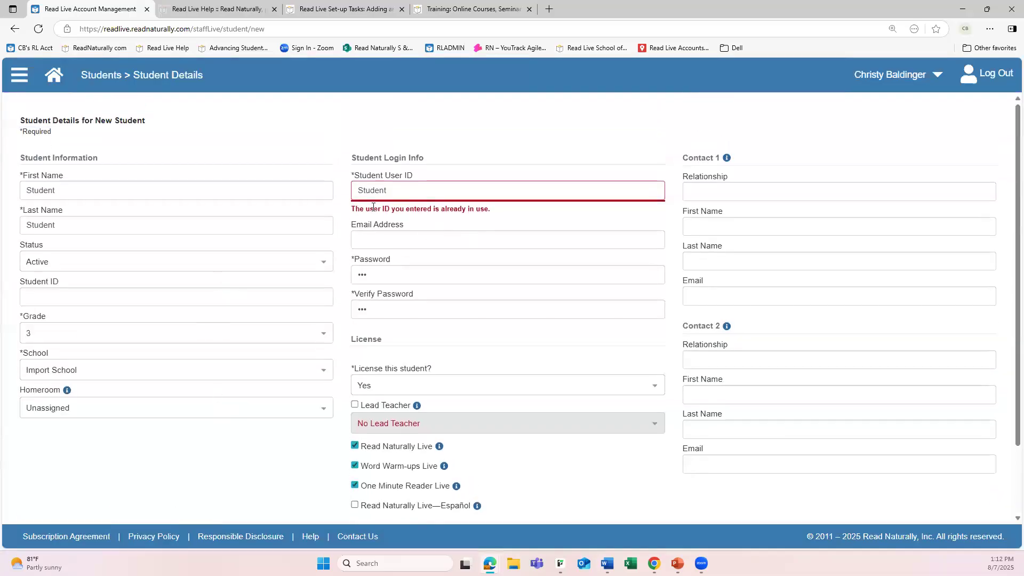
# Cancel the new student record and discard the entered details
pyautogui.scroll(-2, 143, 435)
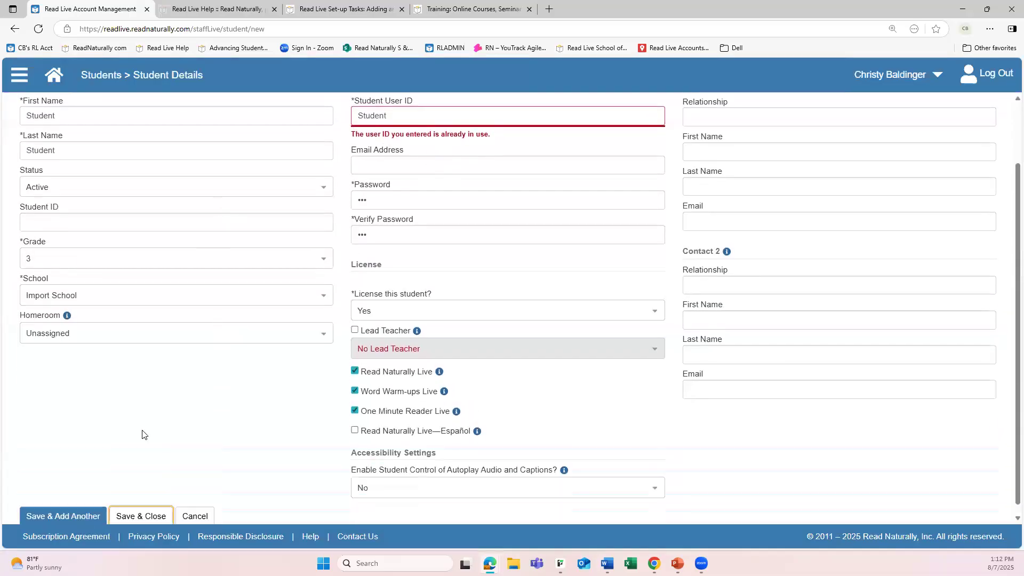
pyautogui.click(202, 508)
pyautogui.click(521, 157)
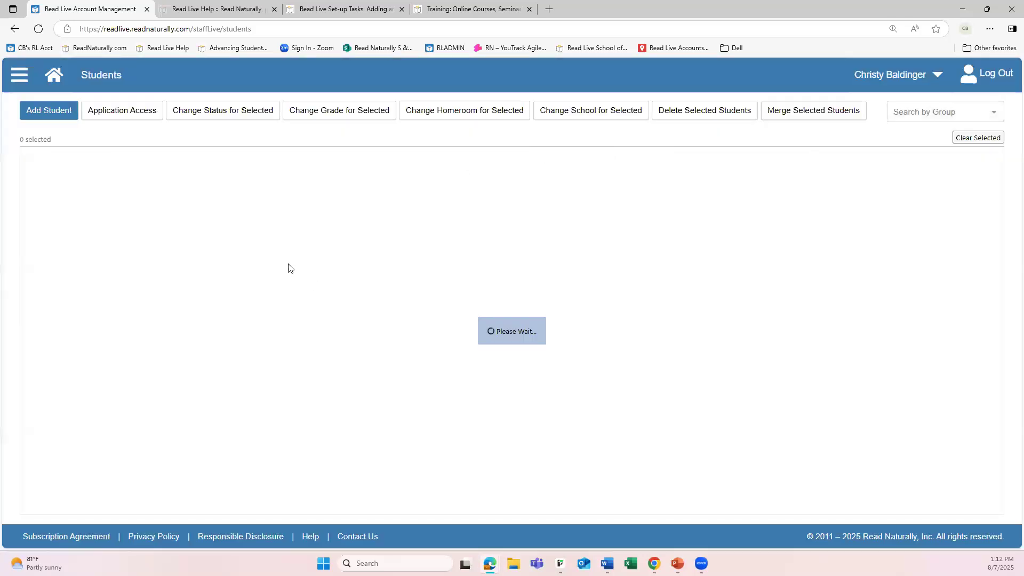
# Open Single Sign-On Setup under Student Administration to review the available providers
pyautogui.click(55, 88)
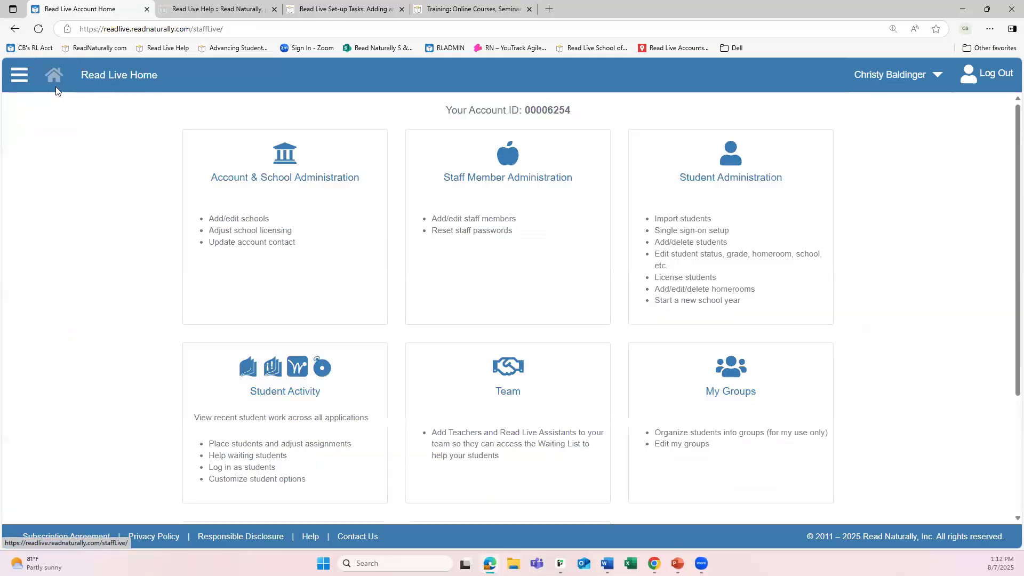
pyautogui.click(720, 241)
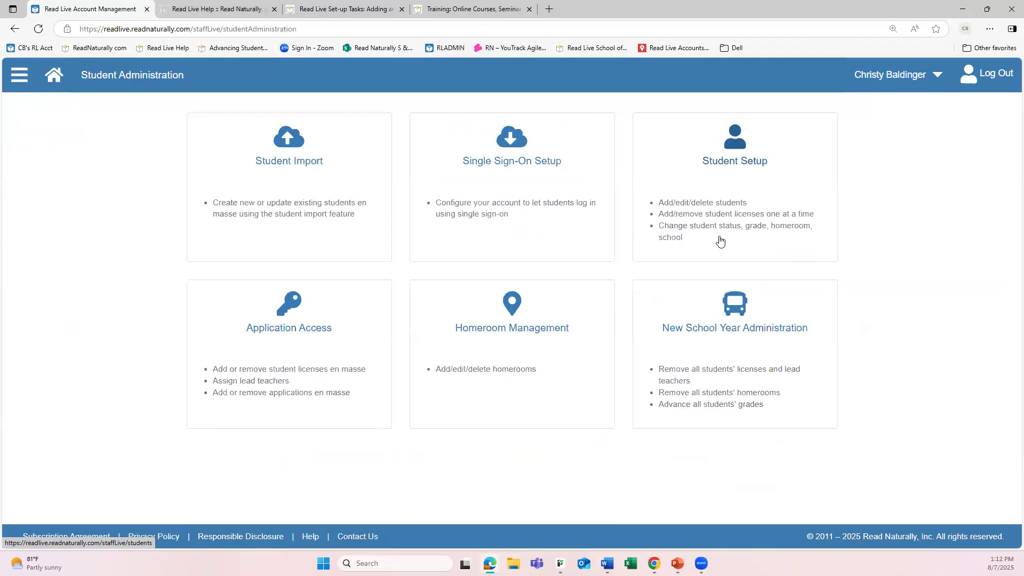
pyautogui.click(543, 200)
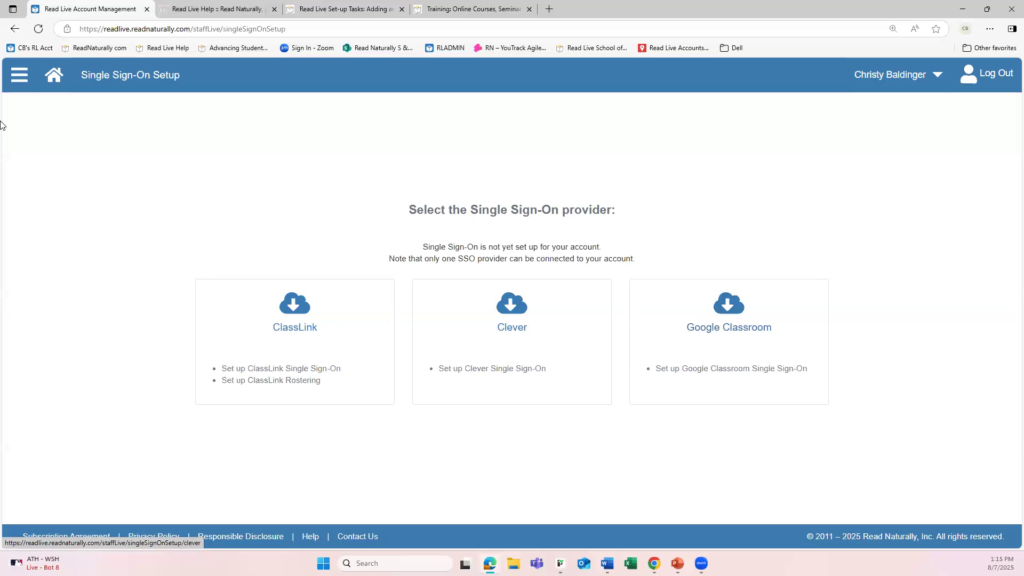
# Return to Student Administration and open the Student Import page
pyautogui.click(54, 77)
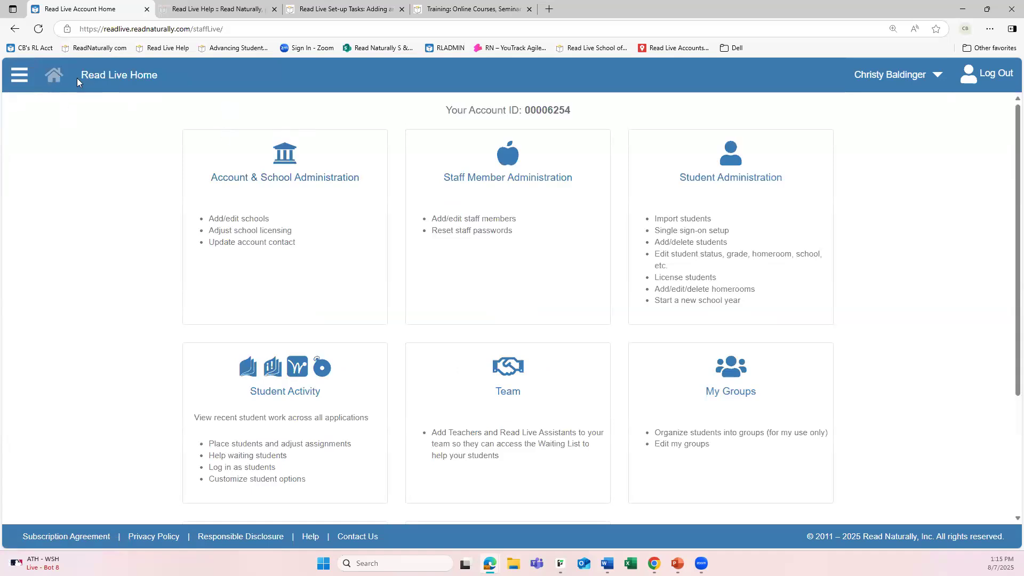
pyautogui.click(766, 226)
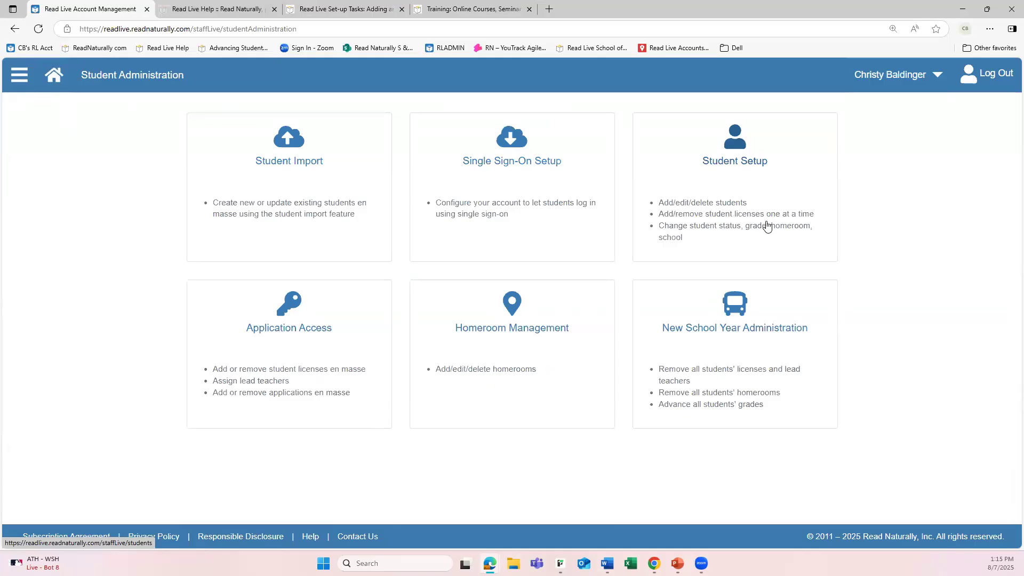
pyautogui.click(308, 192)
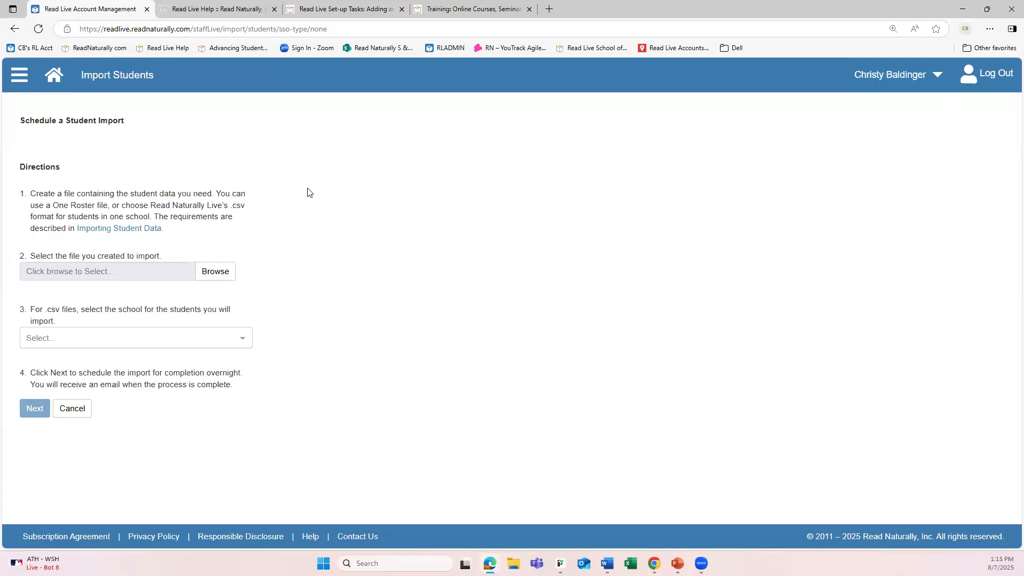
# Open the Importing Student Data guide and review the import directions, One Roster requirements and .csv field requirements
pyautogui.click(105, 228)
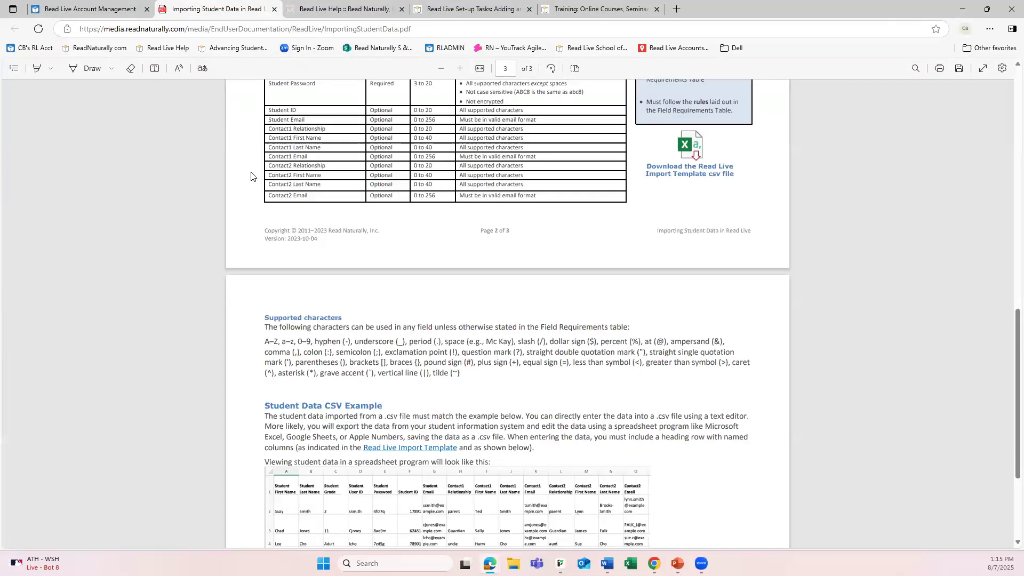
pyautogui.scroll(4, 377, 232)
pyautogui.scroll(8, 377, 232)
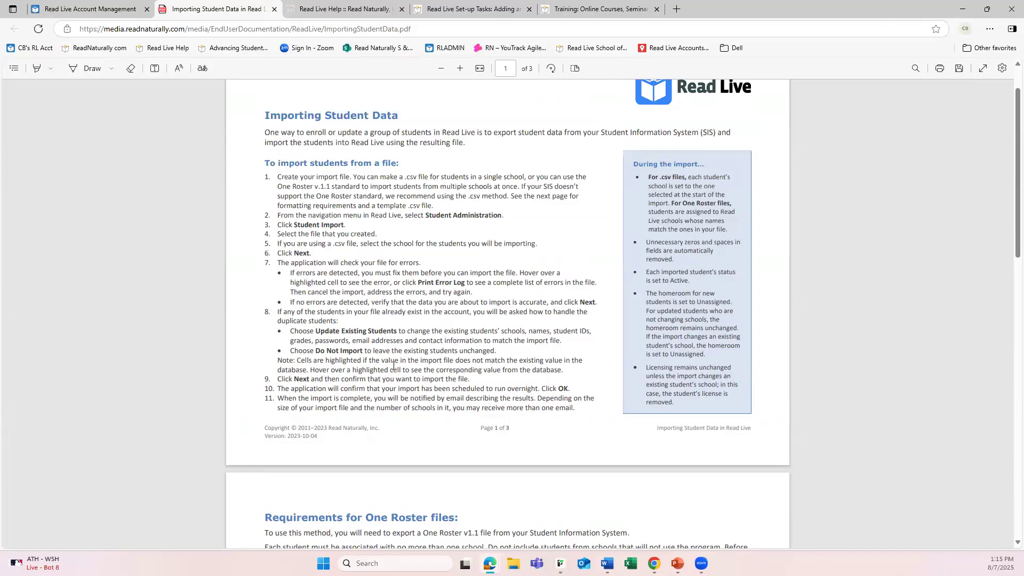
pyautogui.scroll(-4, 406, 366)
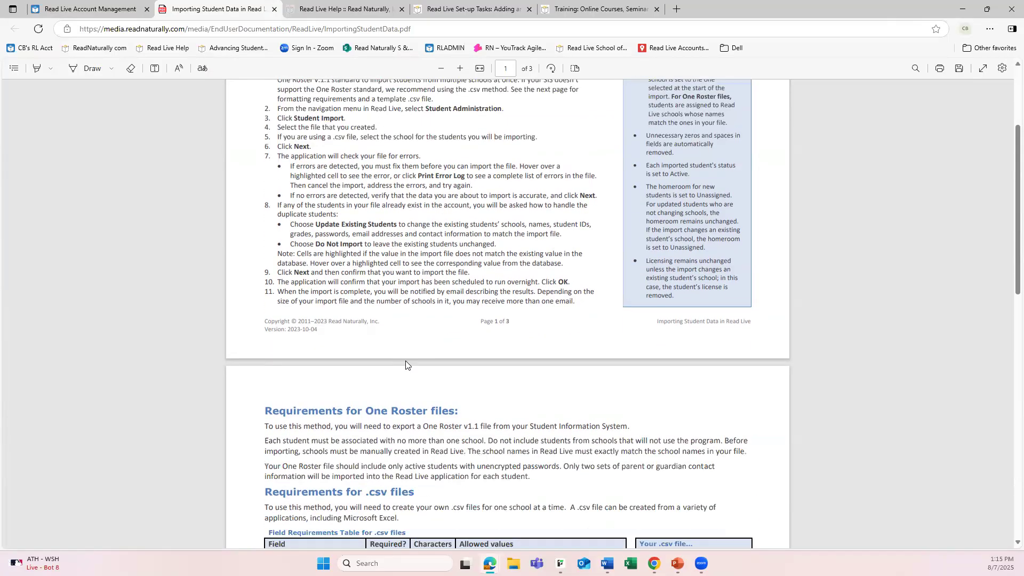
pyautogui.scroll(-2, 406, 357)
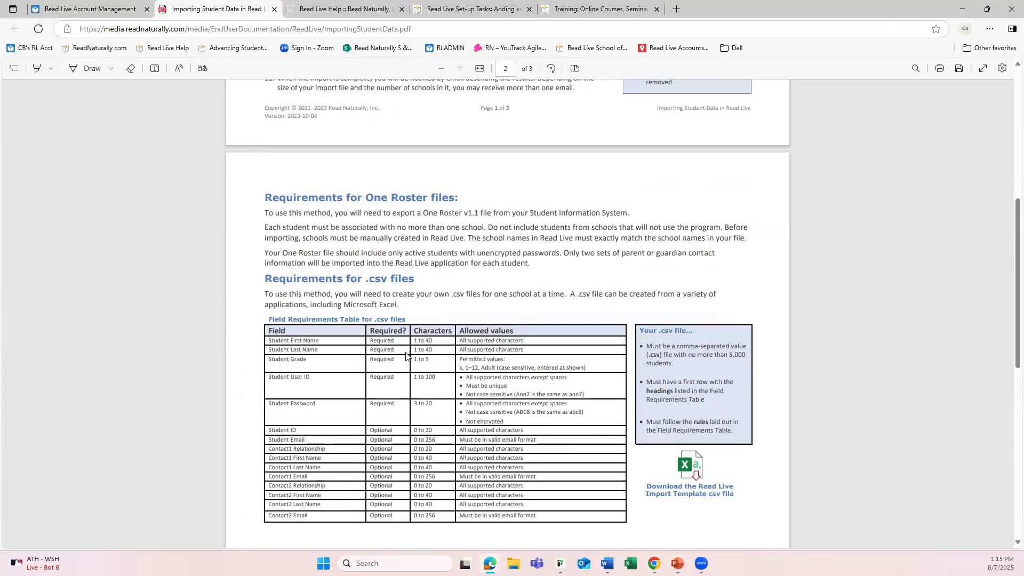
pyautogui.scroll(-1, 616, 395)
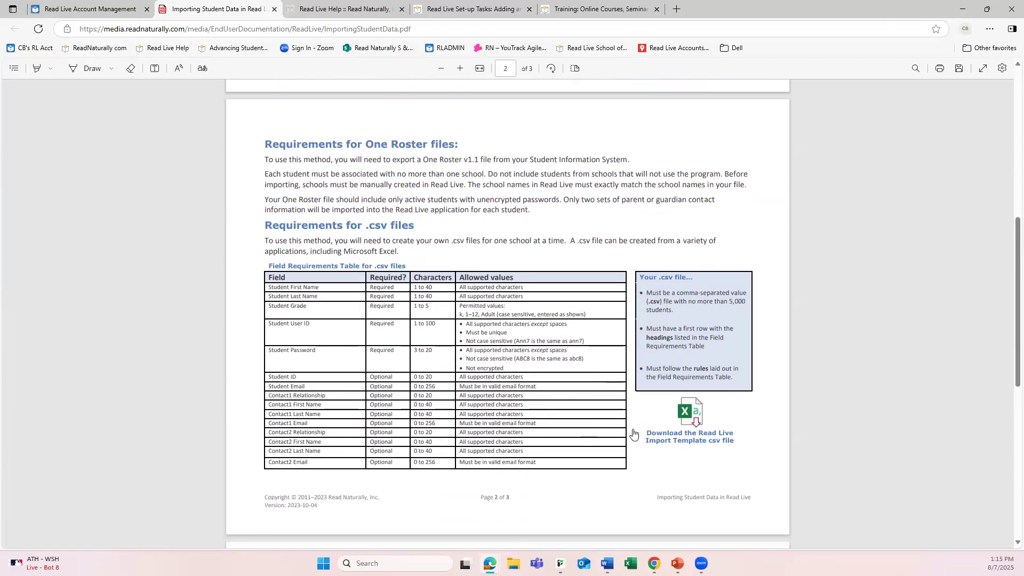
# Download the Read Live Import Template csv file, open it in Excel, and move its window clear of the guide's requirements
pyautogui.click(688, 442)
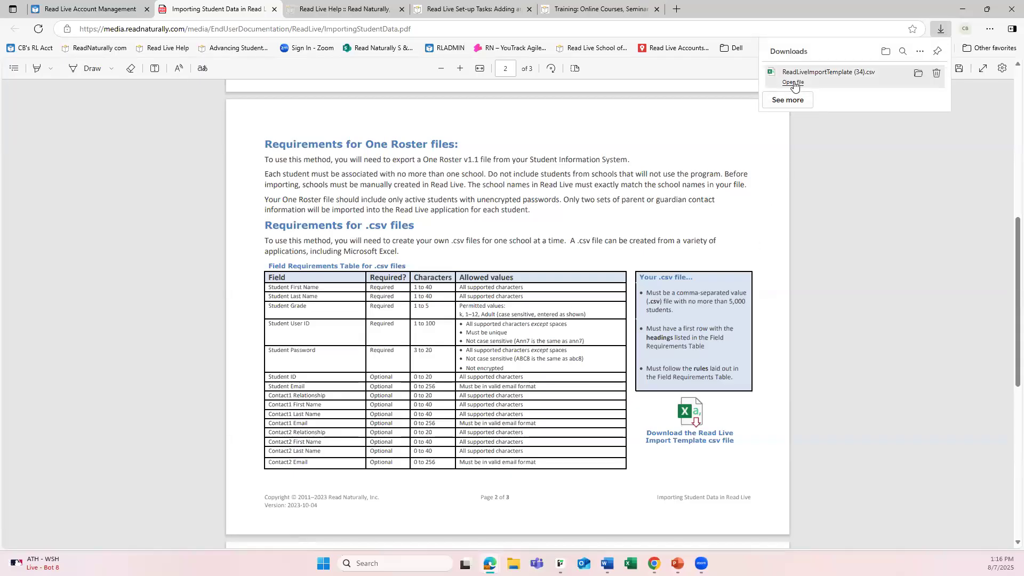
pyautogui.click(793, 83)
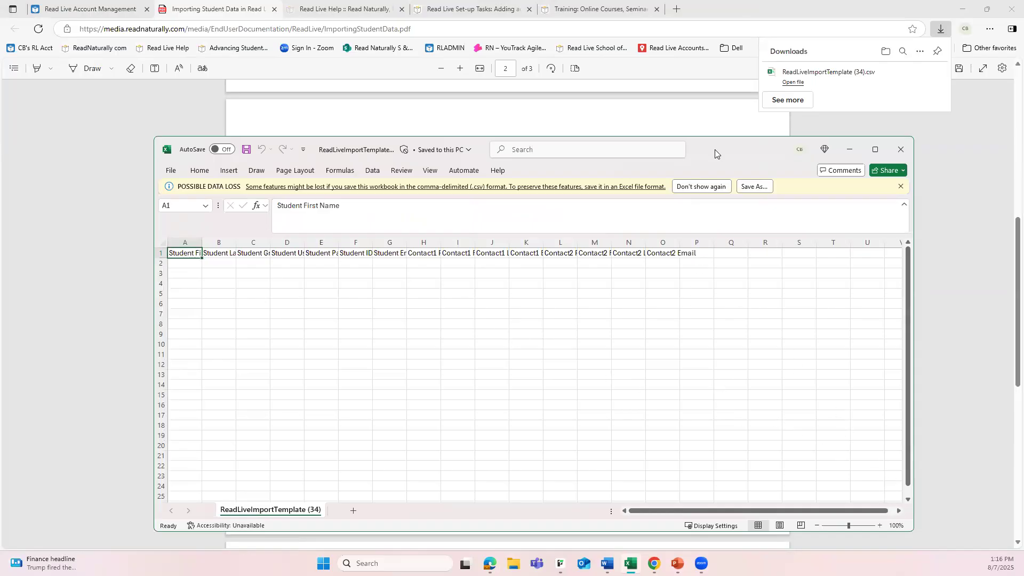
pyautogui.moveTo(715, 149); pyautogui.dragTo(764, 202)
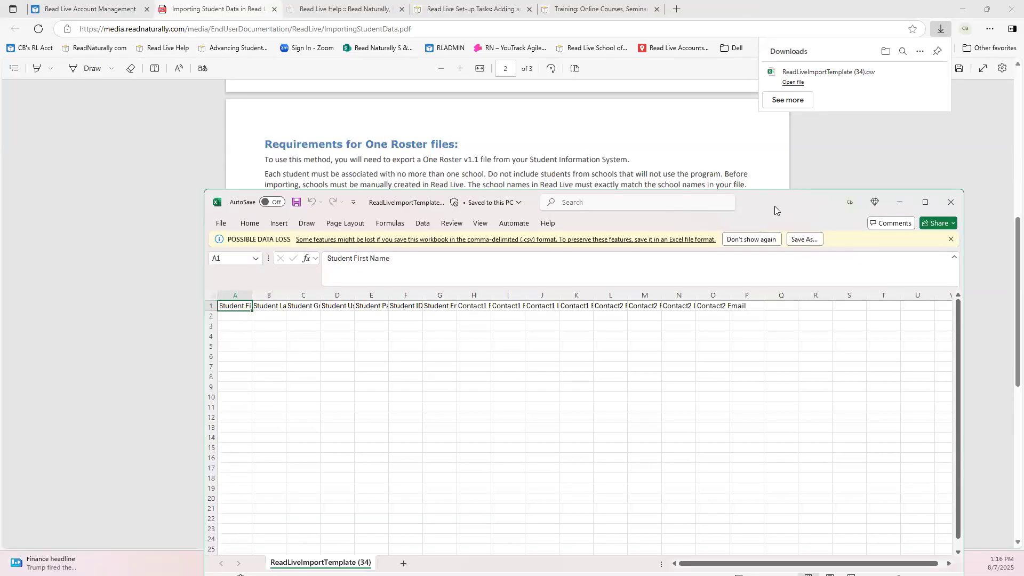
pyautogui.moveTo(775, 210); pyautogui.dragTo(815, 324)
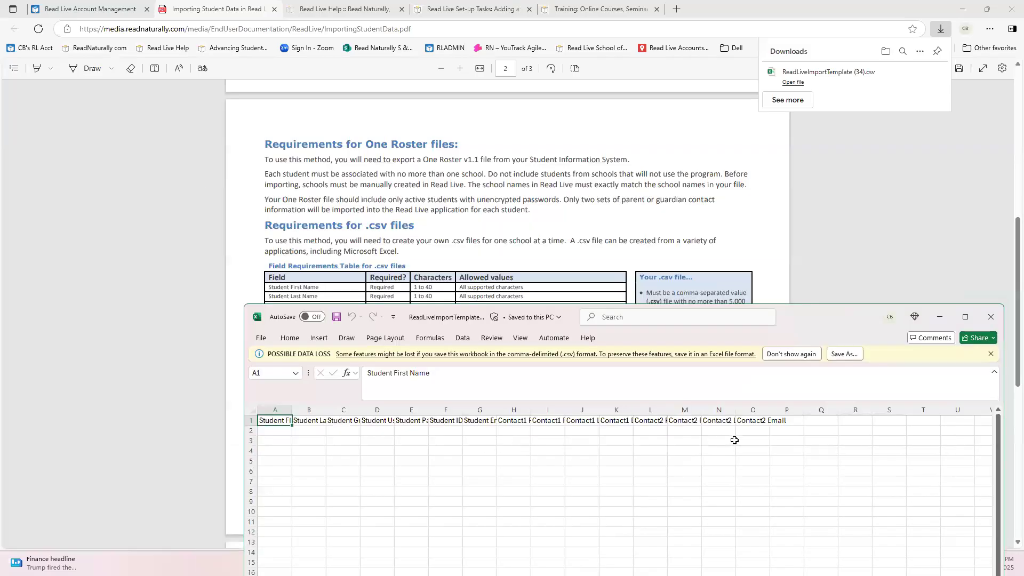
# Fit the widths of template columns A through E to their headings, from Student First Name to Student Password
pyautogui.scroll(-4, 605, 181)
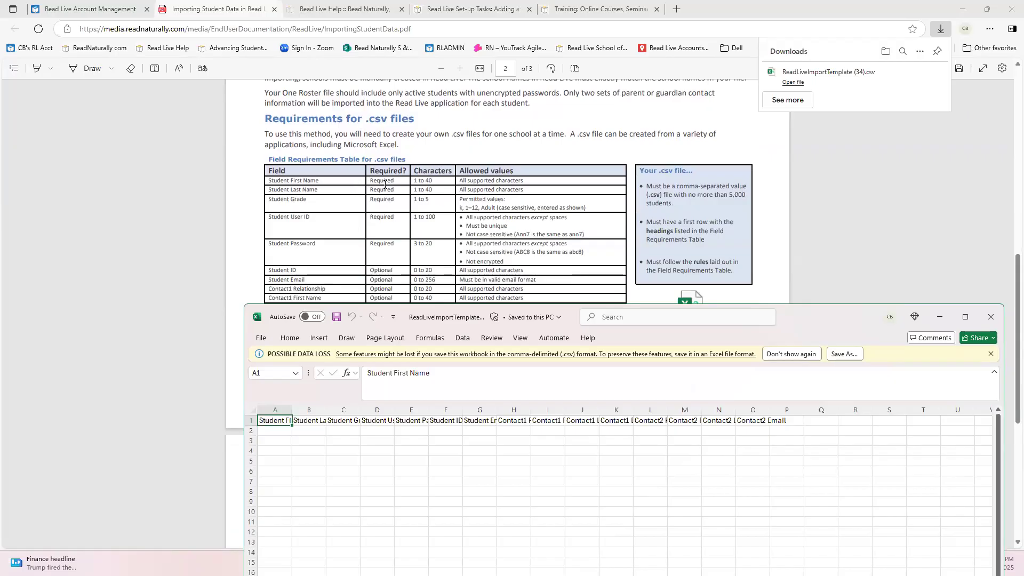
pyautogui.doubleClick(295, 407)
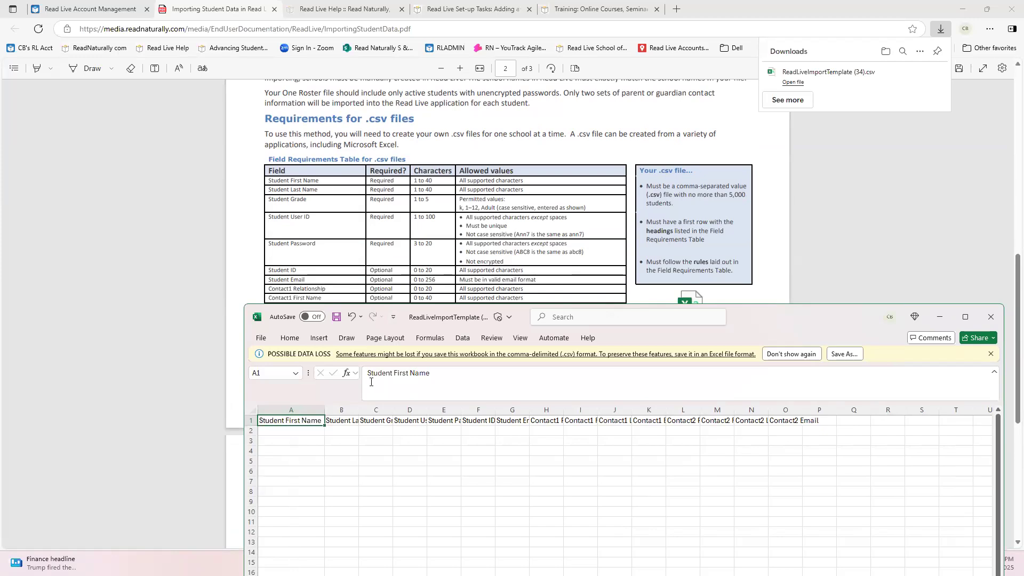
pyautogui.doubleClick(359, 410)
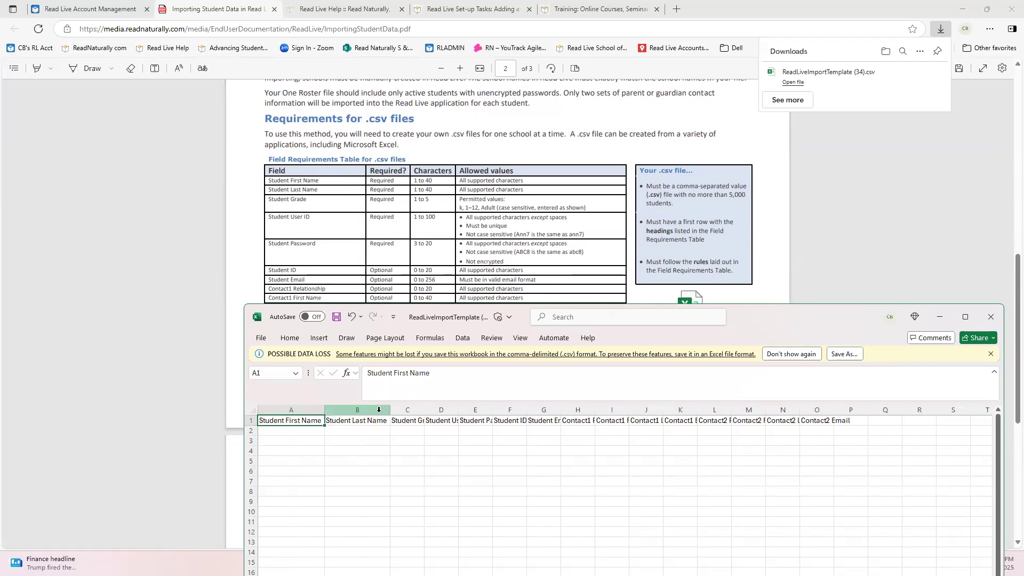
pyautogui.doubleClick(423, 411)
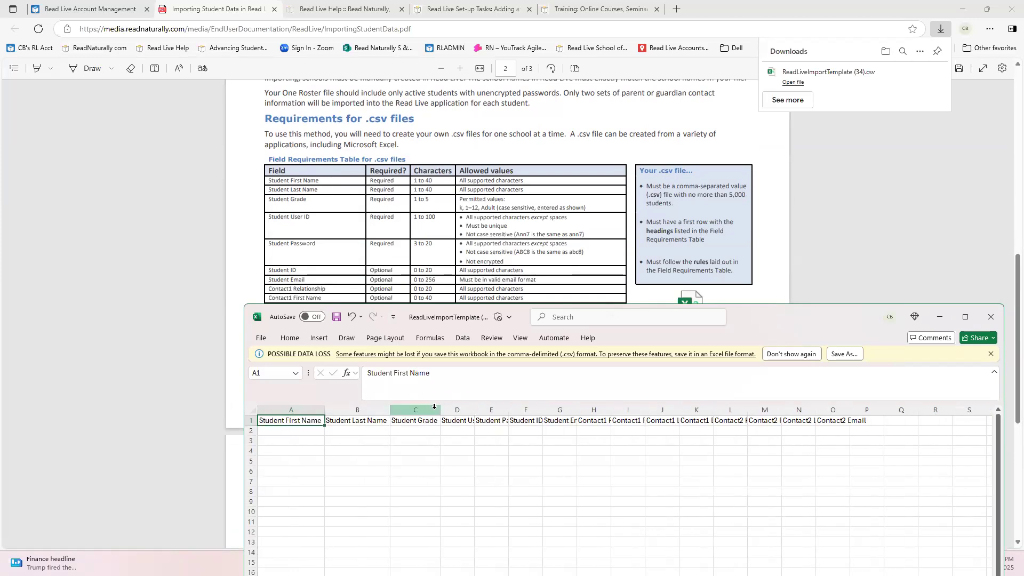
pyautogui.doubleClick(473, 408)
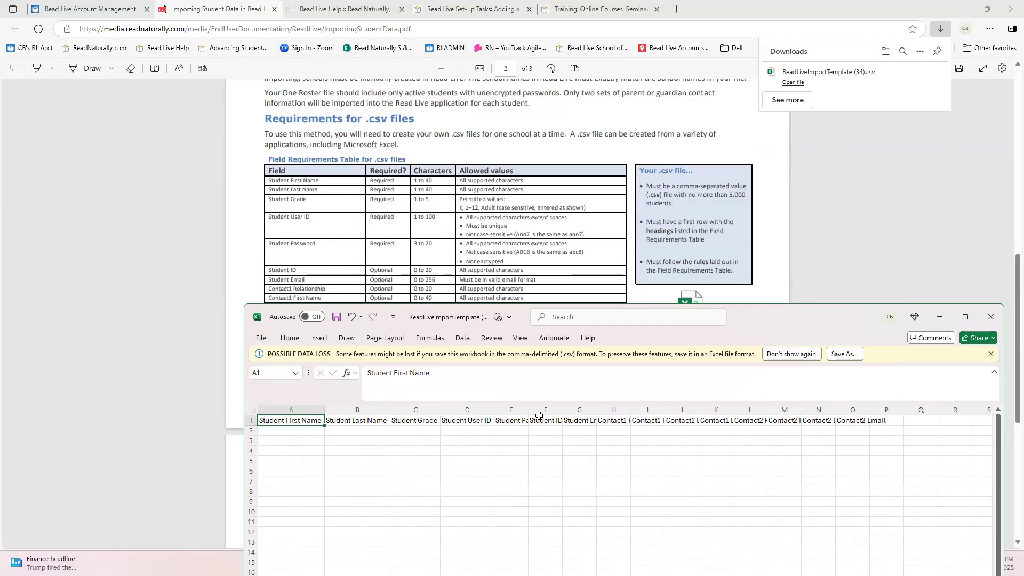
pyautogui.doubleClick(528, 409)
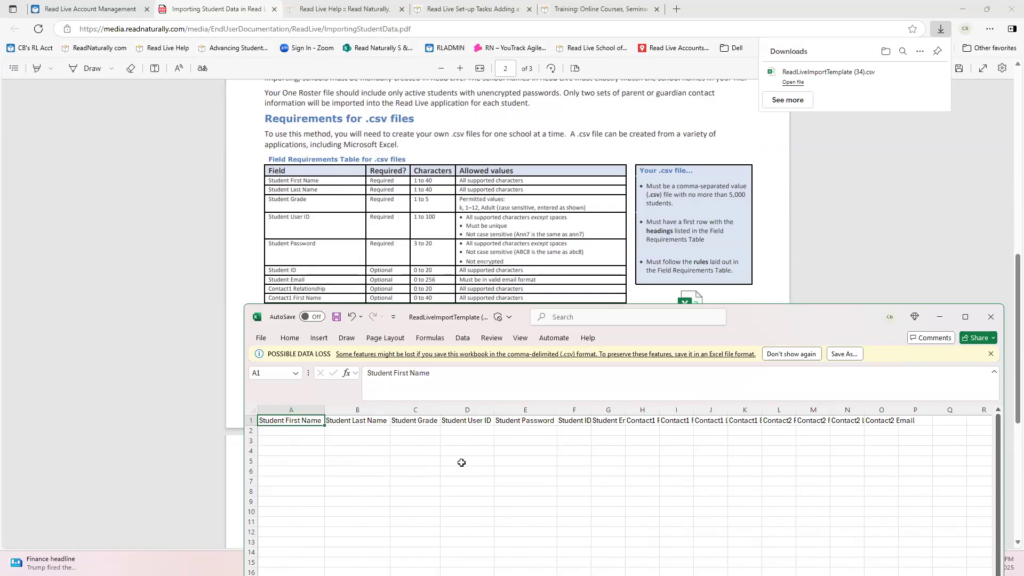
# Close the import template without saving and return to the Import Students page in Read Live
pyautogui.click(991, 318)
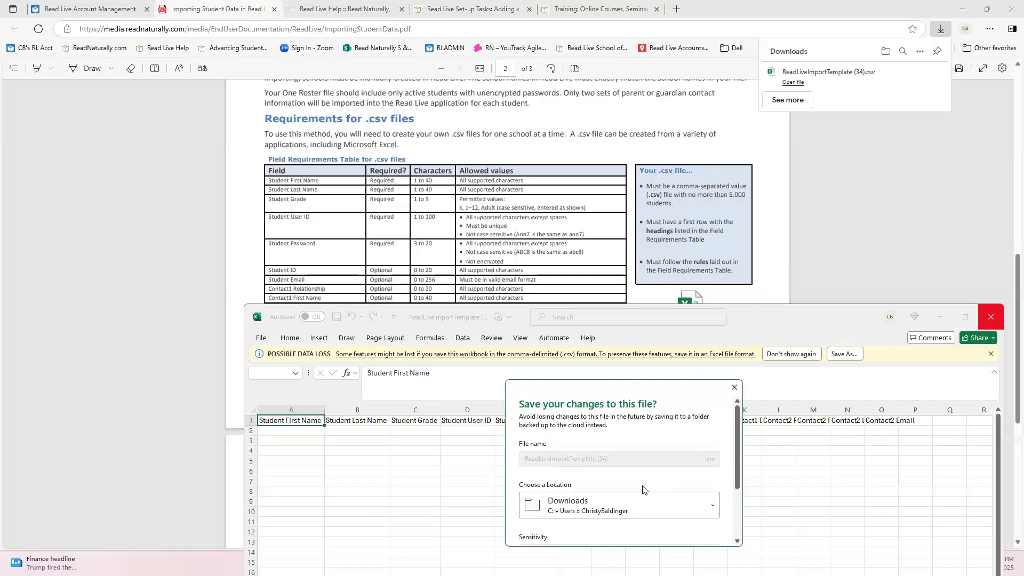
pyautogui.scroll(-3, 623, 492)
pyautogui.click(655, 528)
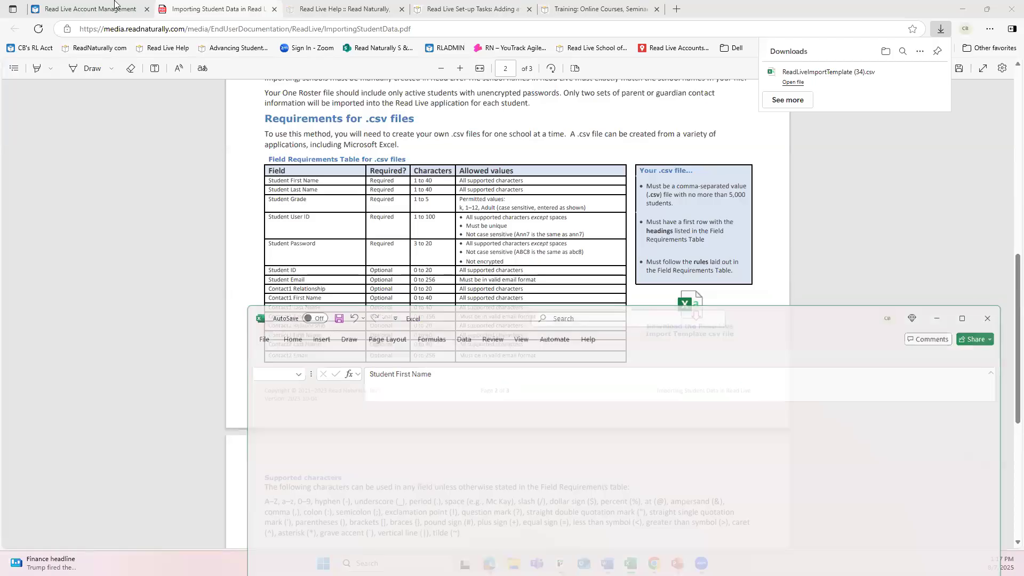
pyautogui.click(123, 13)
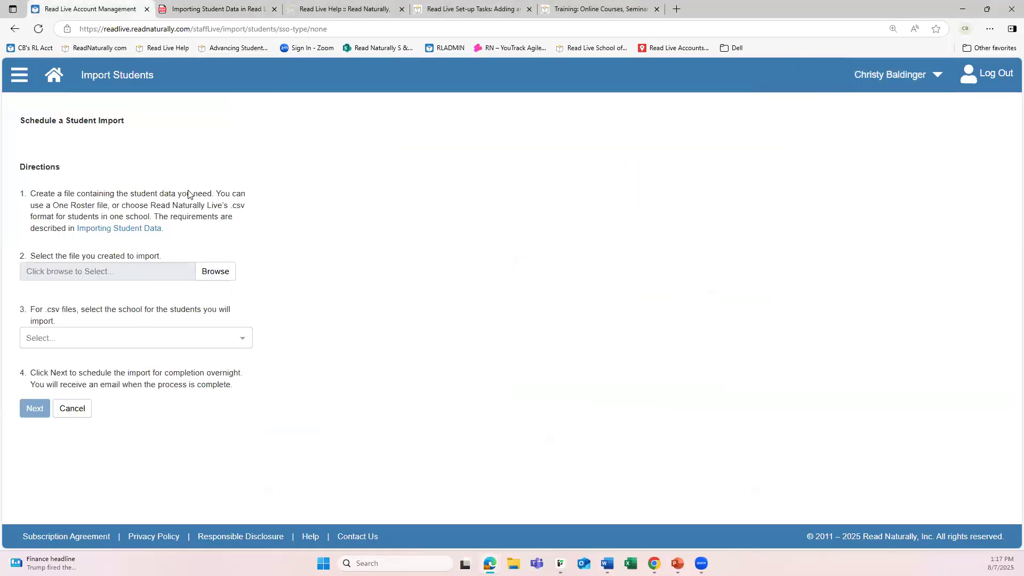
# Try to import ReadLiveImportSchoolColorserror.csv from the Desktop into Import School
pyautogui.click(216, 271)
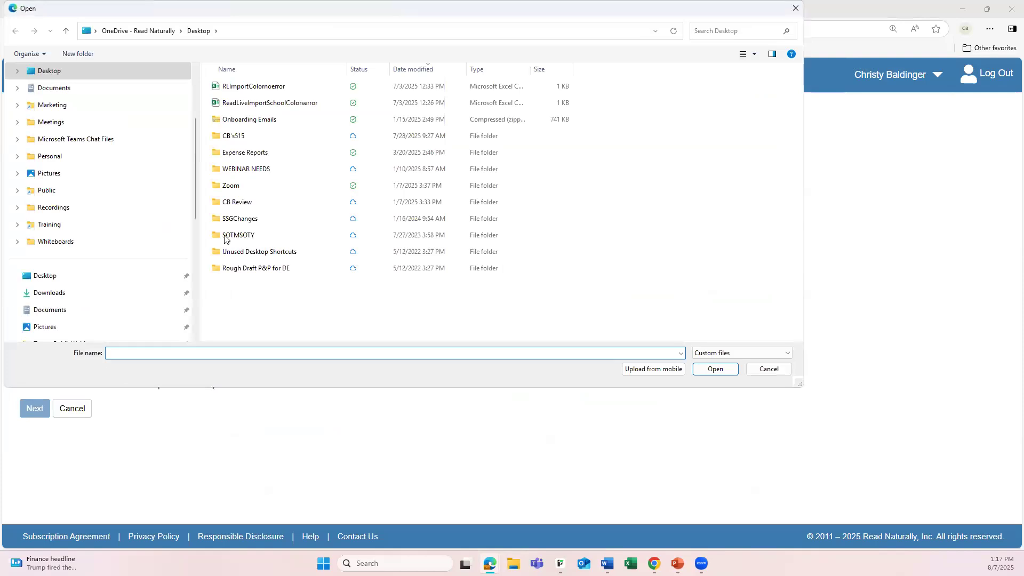
pyautogui.click(284, 105)
pyautogui.click(722, 370)
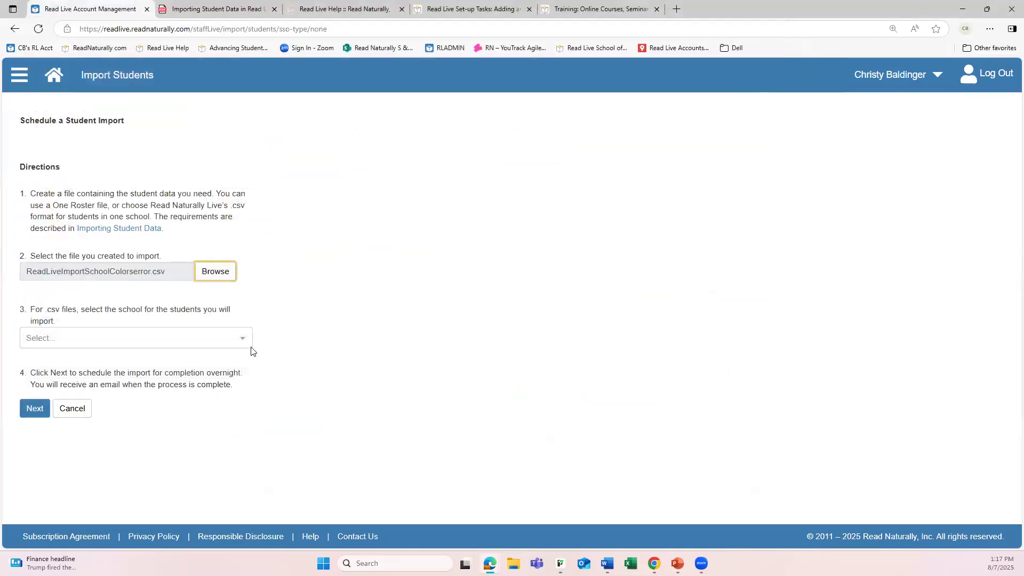
pyautogui.click(241, 339)
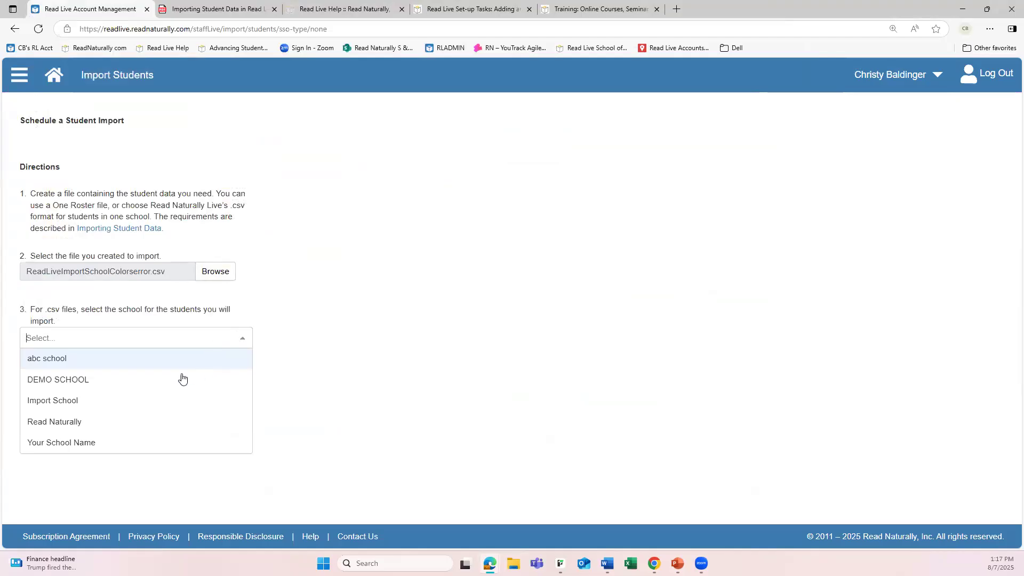
pyautogui.click(89, 401)
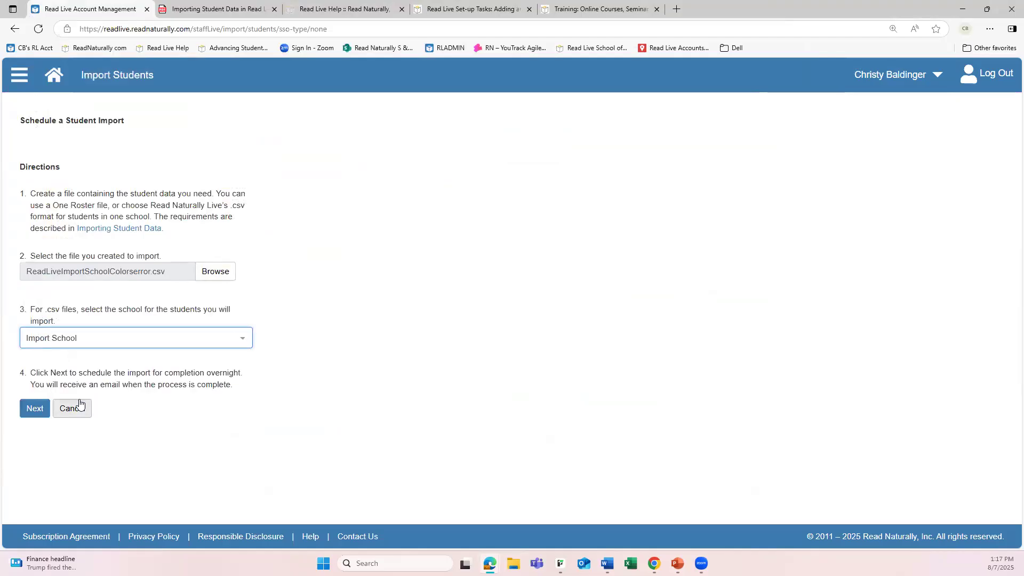
pyautogui.click(37, 410)
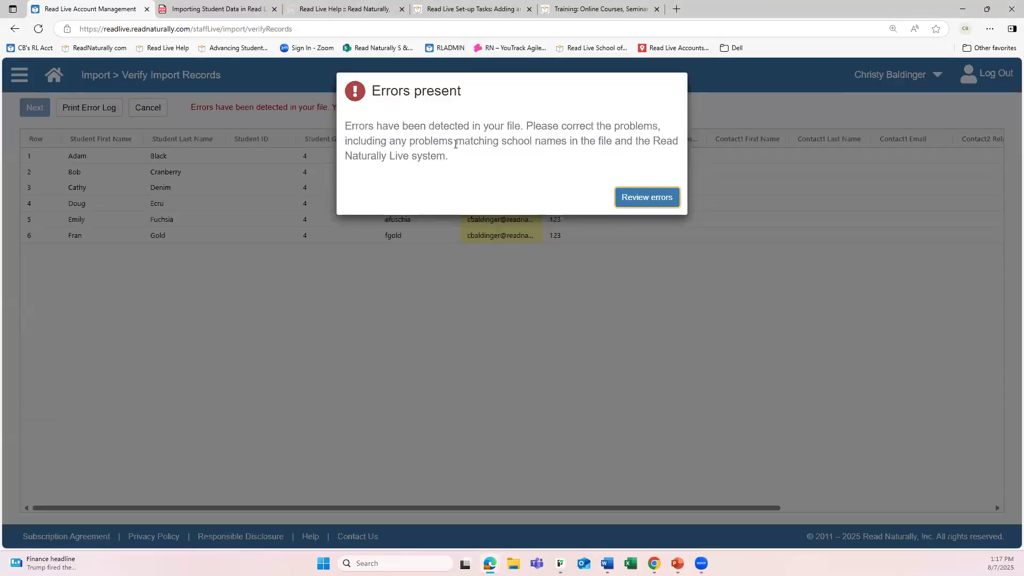
# Review the flagged student e-mail entries and the printable error log, and cancel the import
pyautogui.click(648, 196)
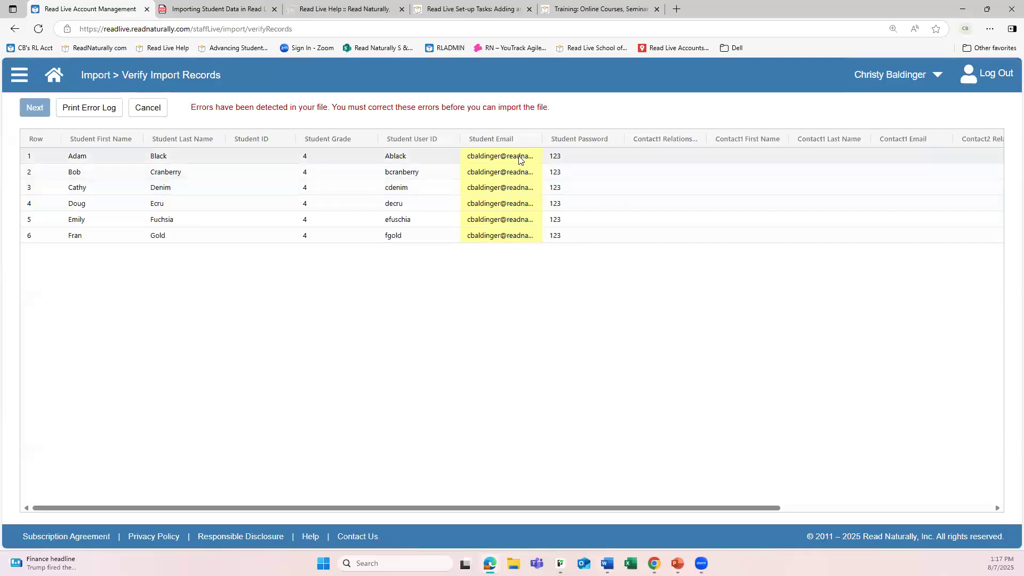
pyautogui.moveTo(520, 161)
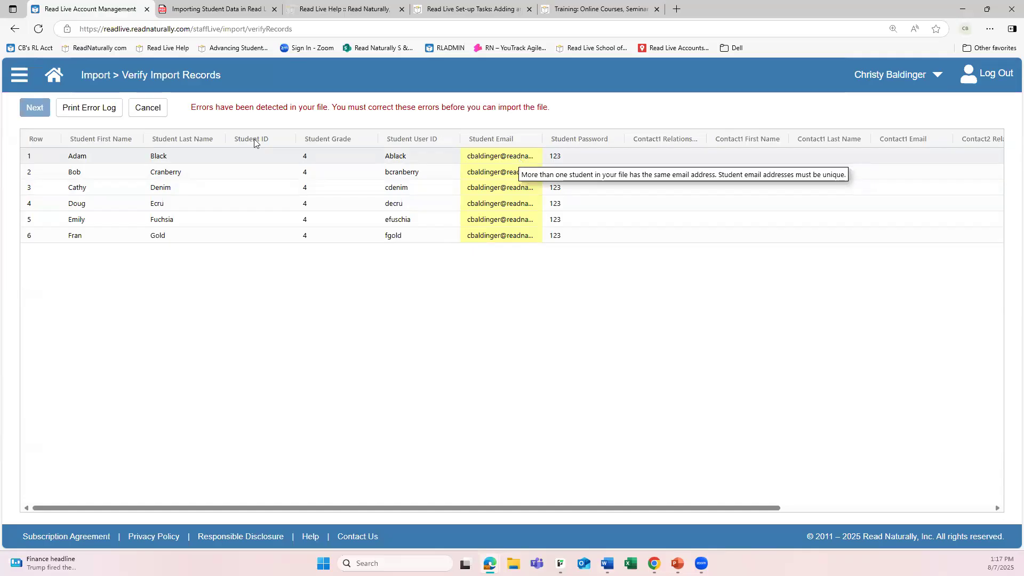
pyautogui.click(95, 111)
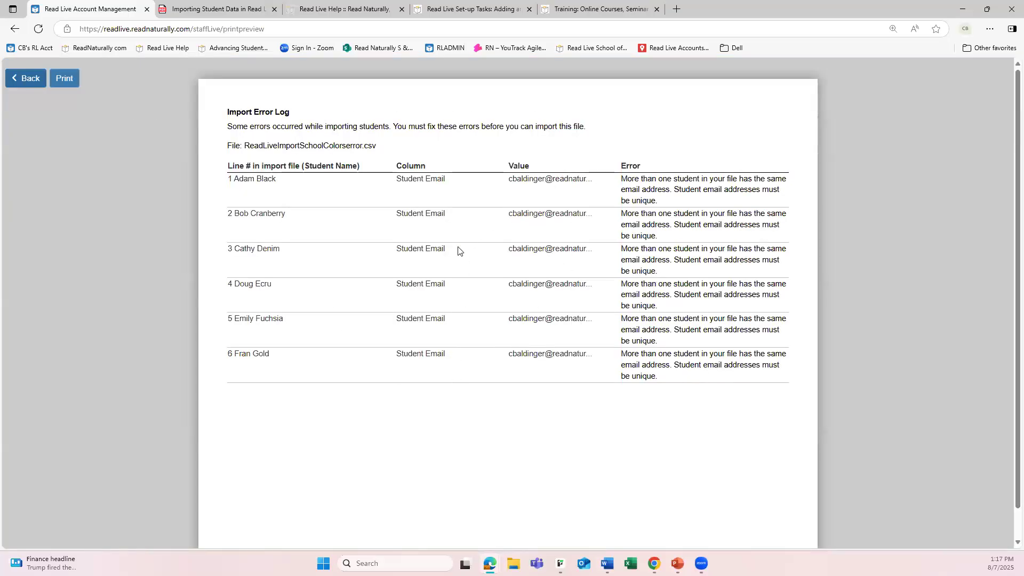
pyautogui.click(26, 78)
pyautogui.click(670, 197)
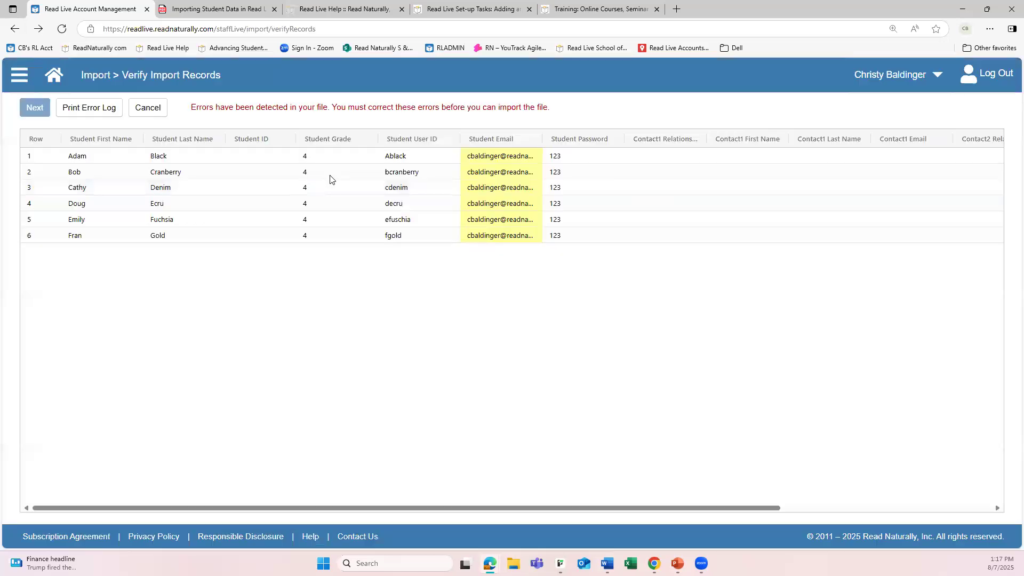
pyautogui.click(149, 109)
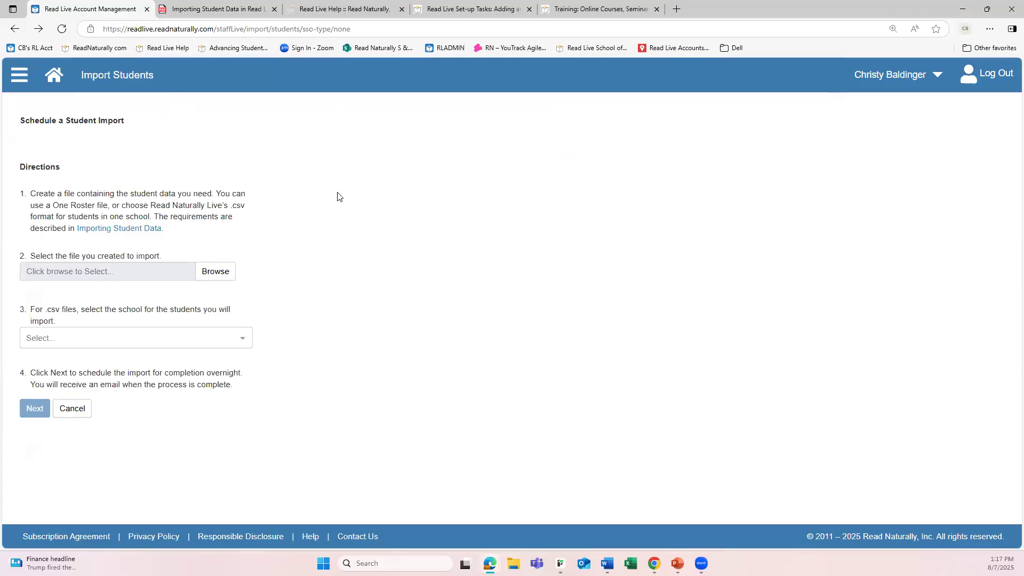
# Select RLImportColornoerror.csv from the Desktop for Import School and submit its student records for verification
pyautogui.click(215, 271)
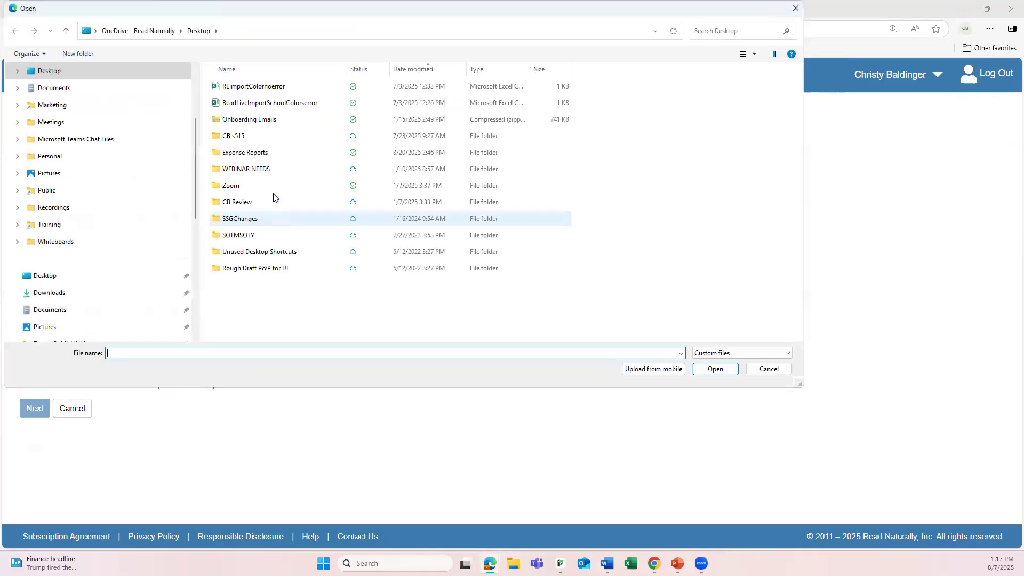
pyautogui.click(277, 87)
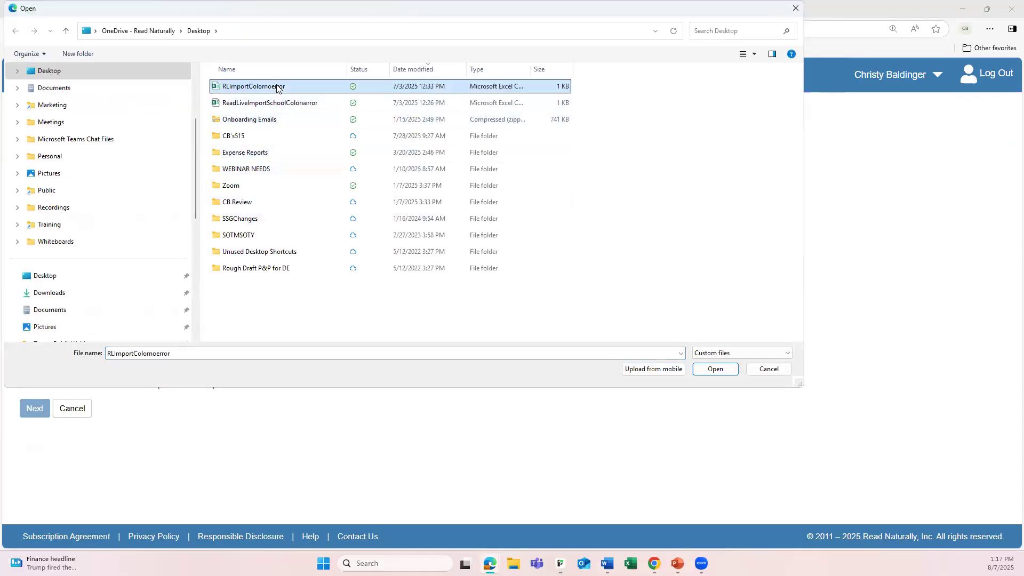
pyautogui.click(715, 369)
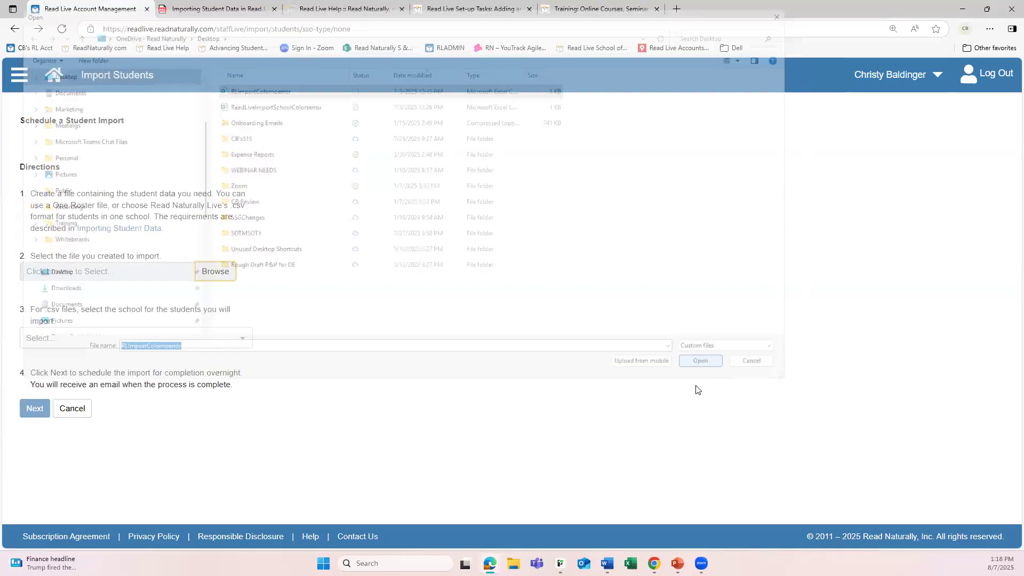
pyautogui.click(238, 341)
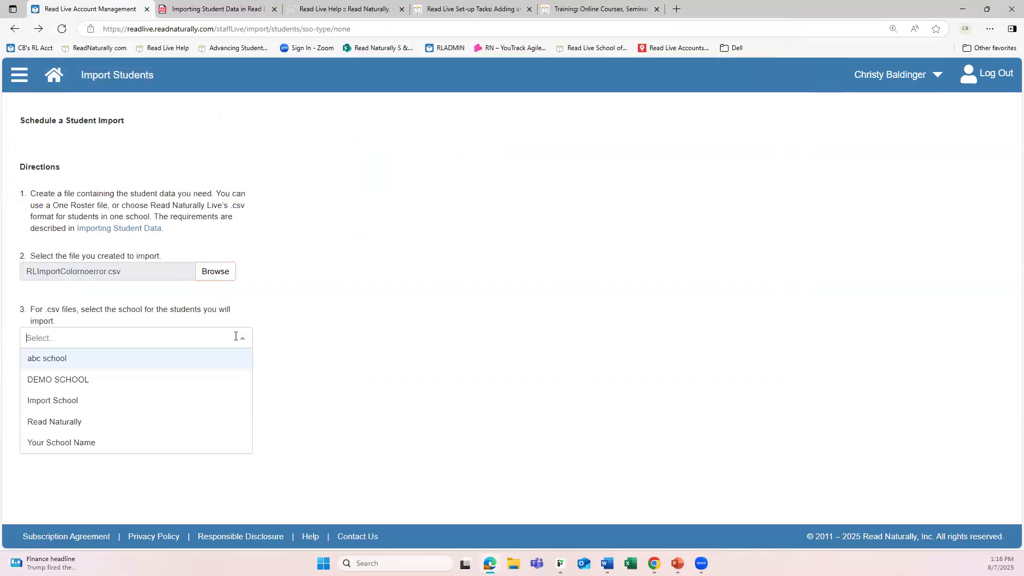
pyautogui.click(141, 402)
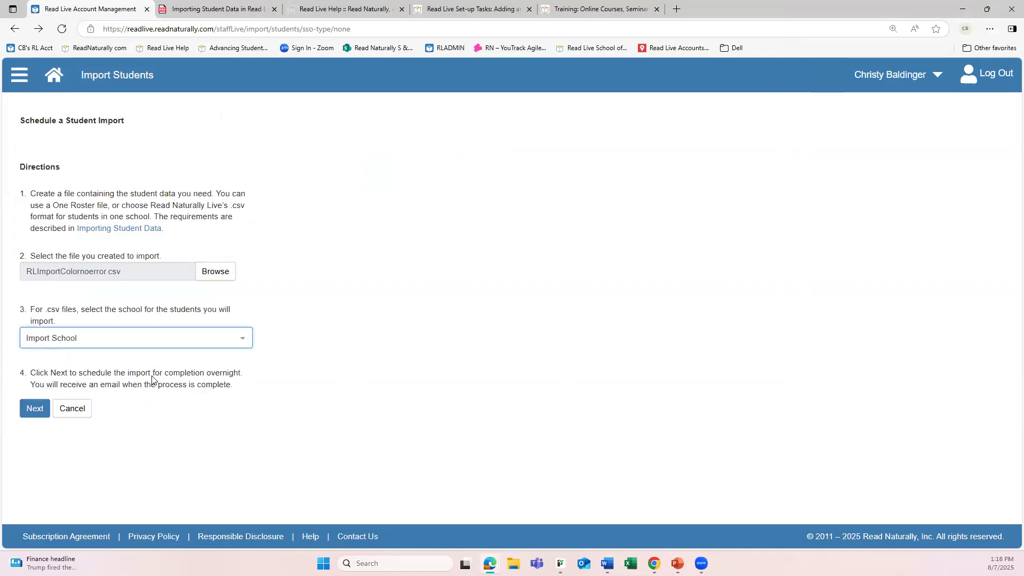
pyautogui.click(34, 409)
pyautogui.click(34, 409)
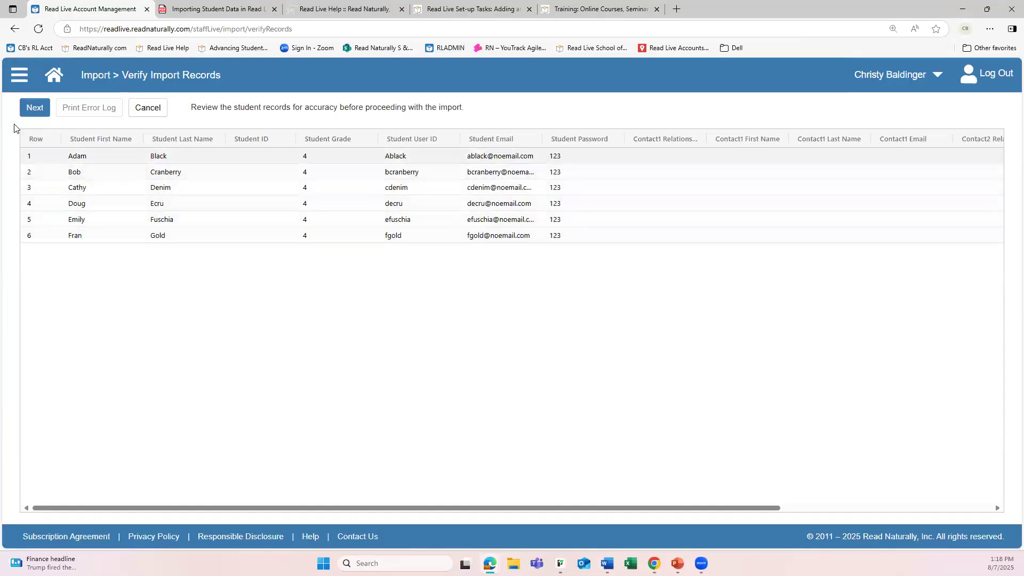
# Open the scheduling confirmation for the verified student records, back out of it, and cancel the import
pyautogui.click(32, 109)
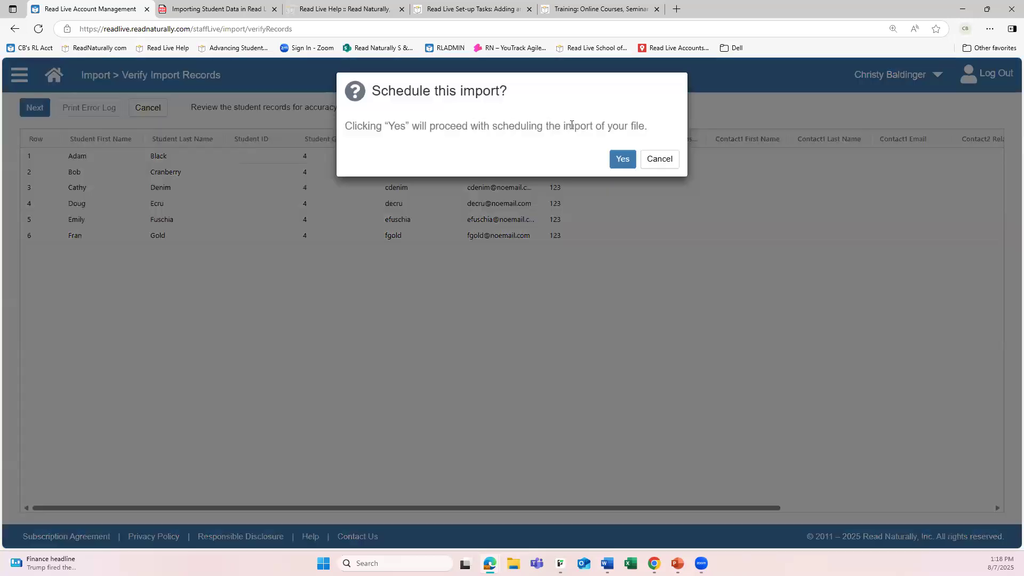
pyautogui.click(621, 161)
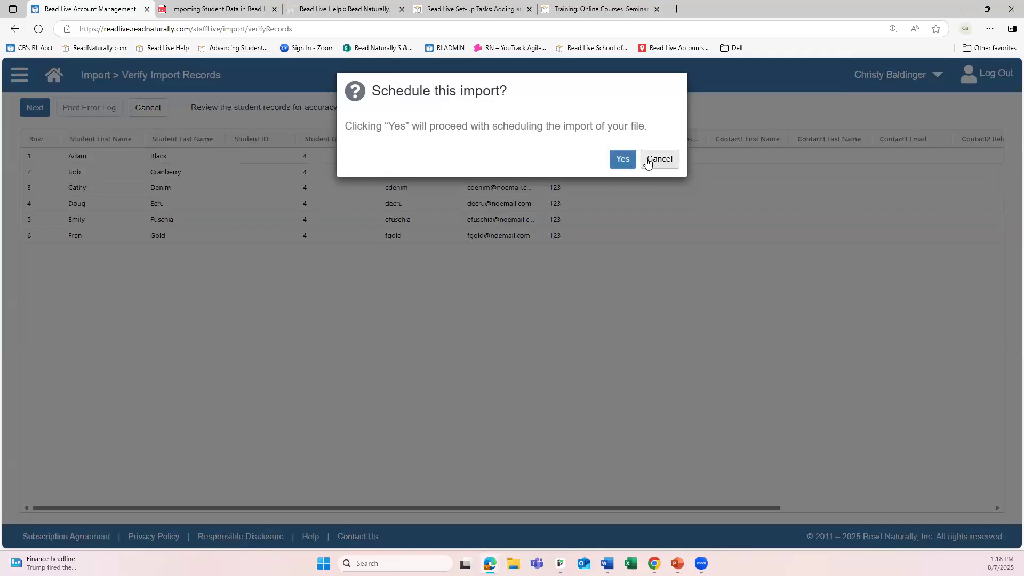
pyautogui.click(620, 157)
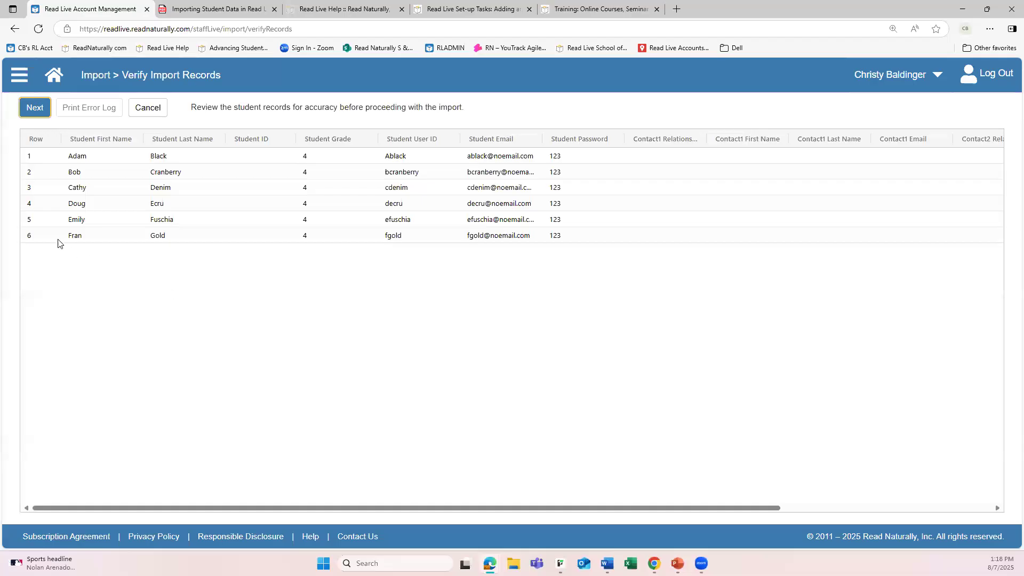
pyautogui.click(156, 111)
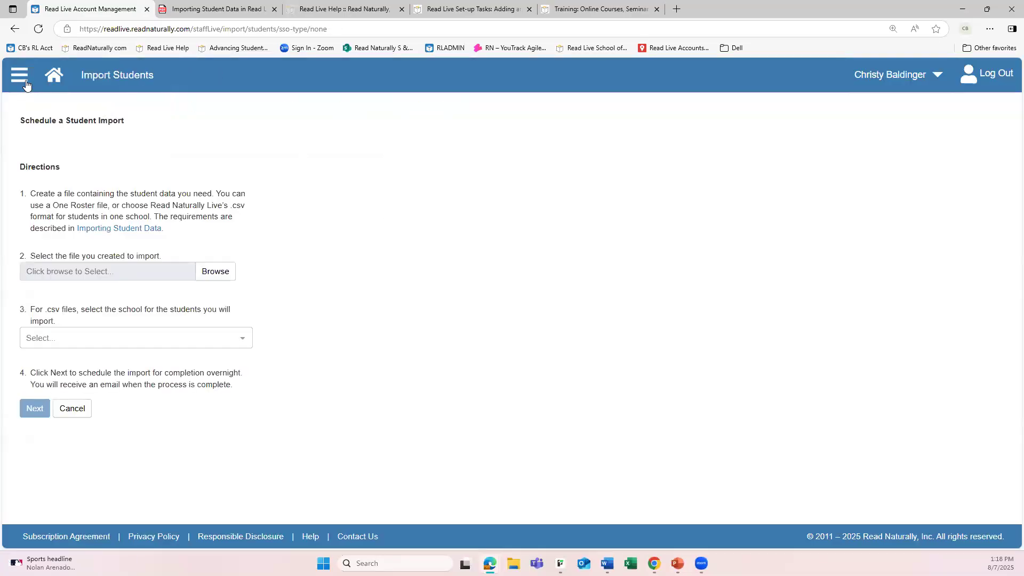
# Go to Application Access under Student Administration and list the students at Import School
pyautogui.click(54, 76)
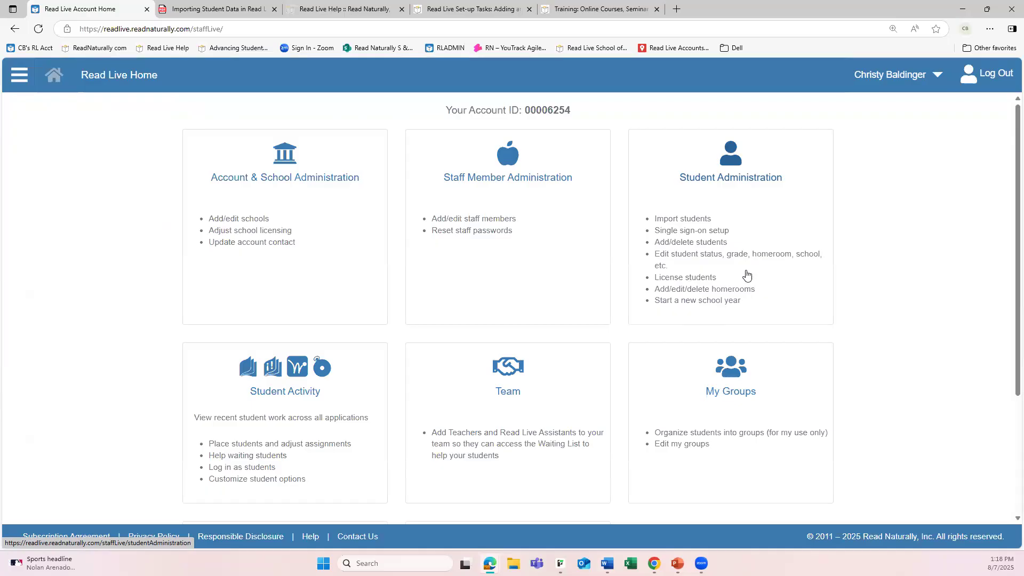
pyautogui.click(746, 215)
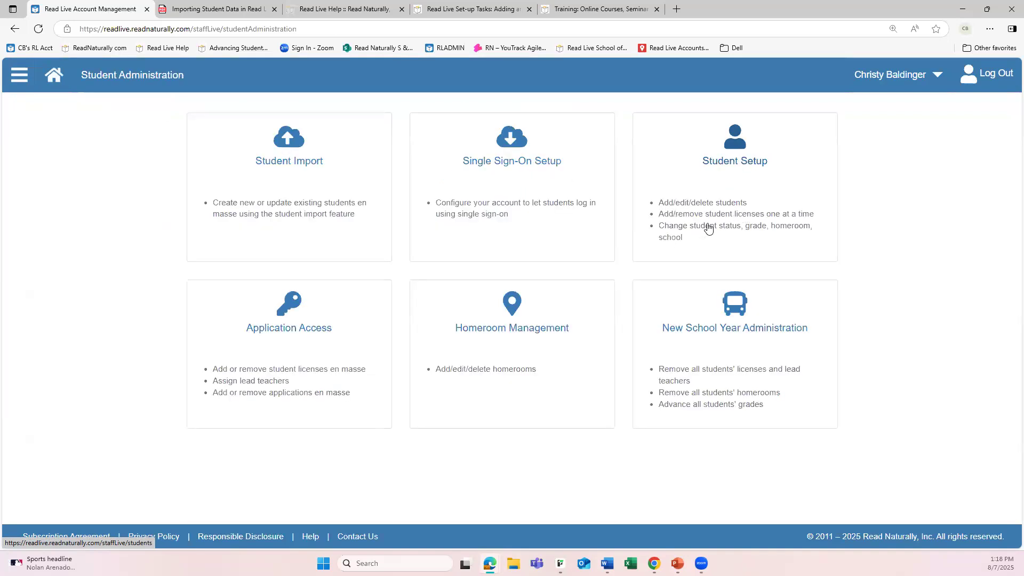
pyautogui.click(288, 355)
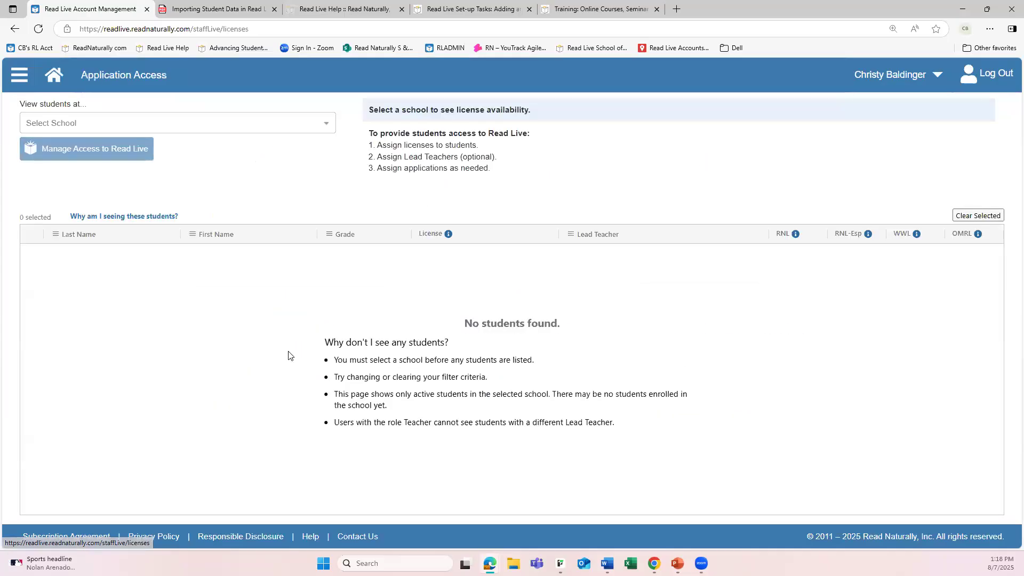
pyautogui.click(181, 124)
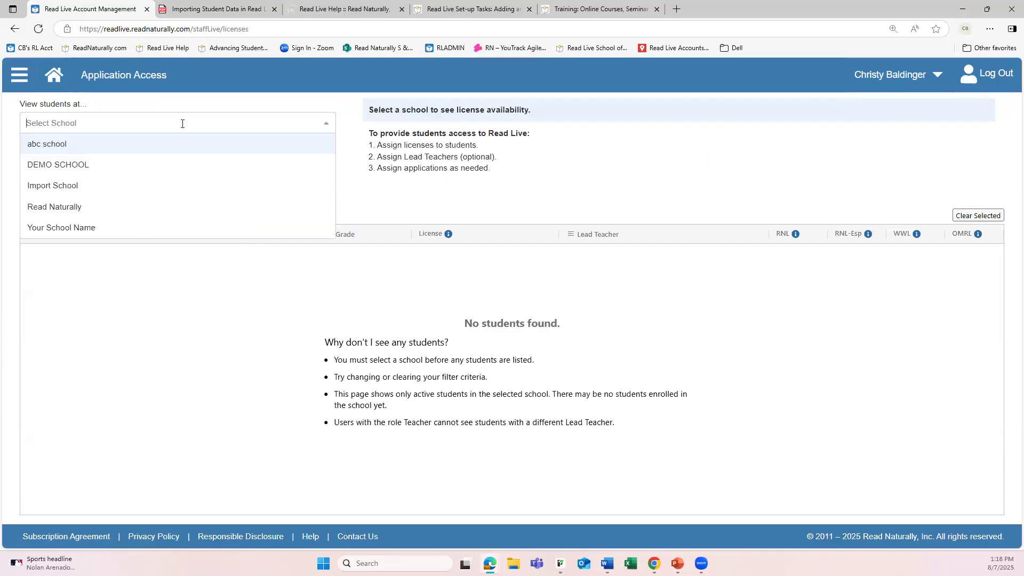
pyautogui.click(72, 187)
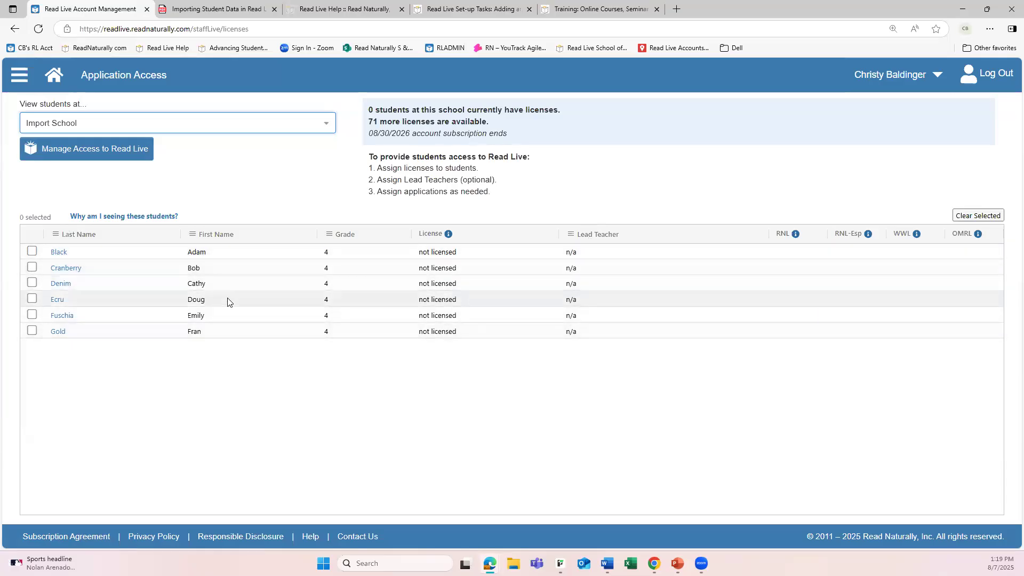
# Add licenses for all six Import School students with the signed-in administrator as their lead teacher
pyautogui.click(33, 253)
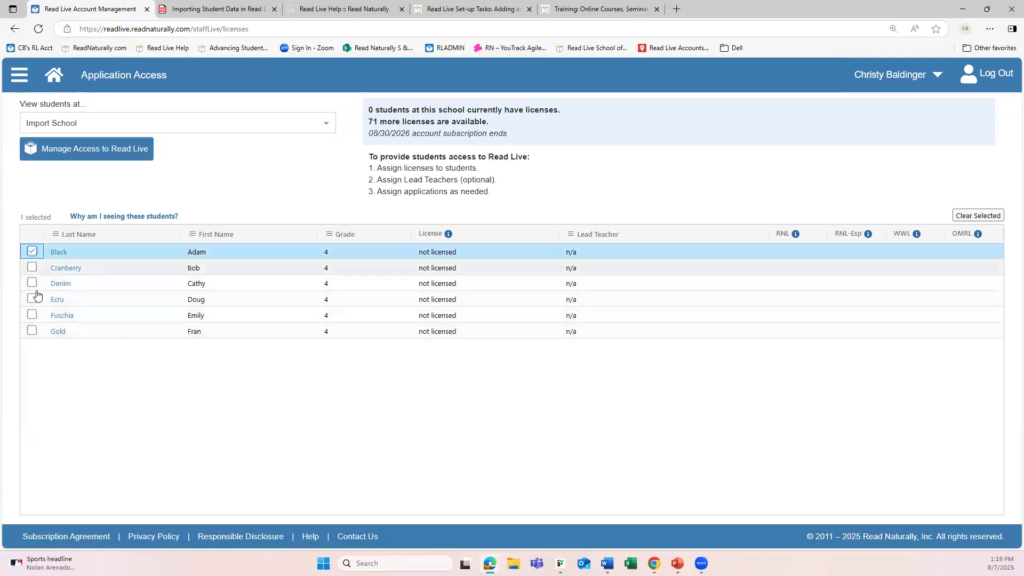
pyautogui.keyDown('shift'); pyautogui.click(32, 330); pyautogui.keyUp('shift')
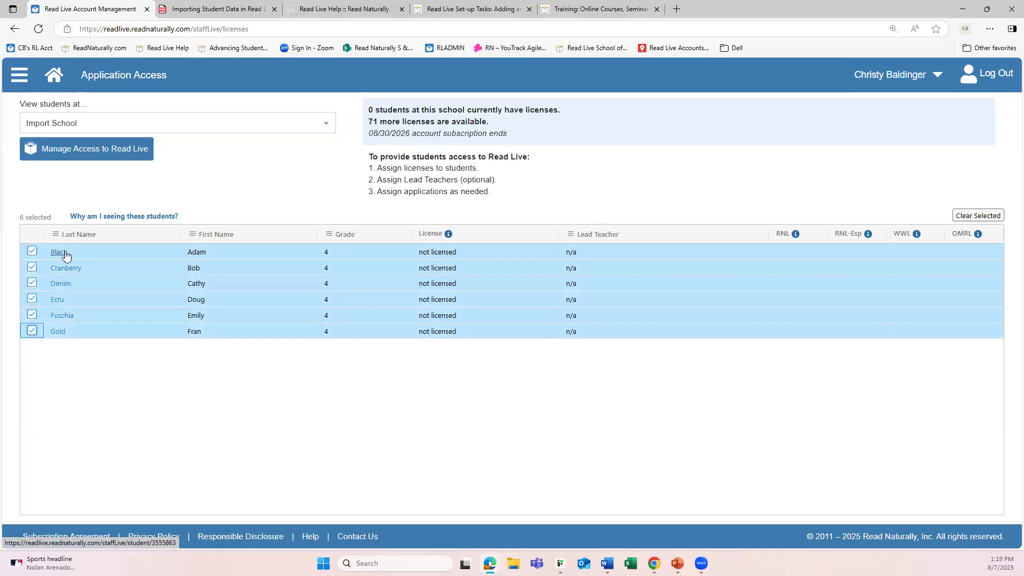
pyautogui.click(74, 157)
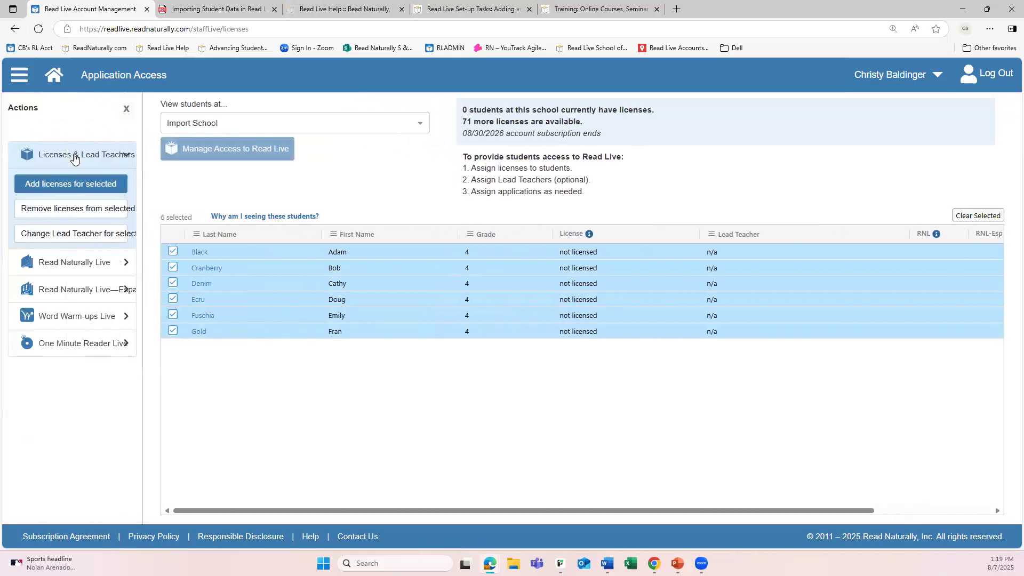
pyautogui.click(94, 187)
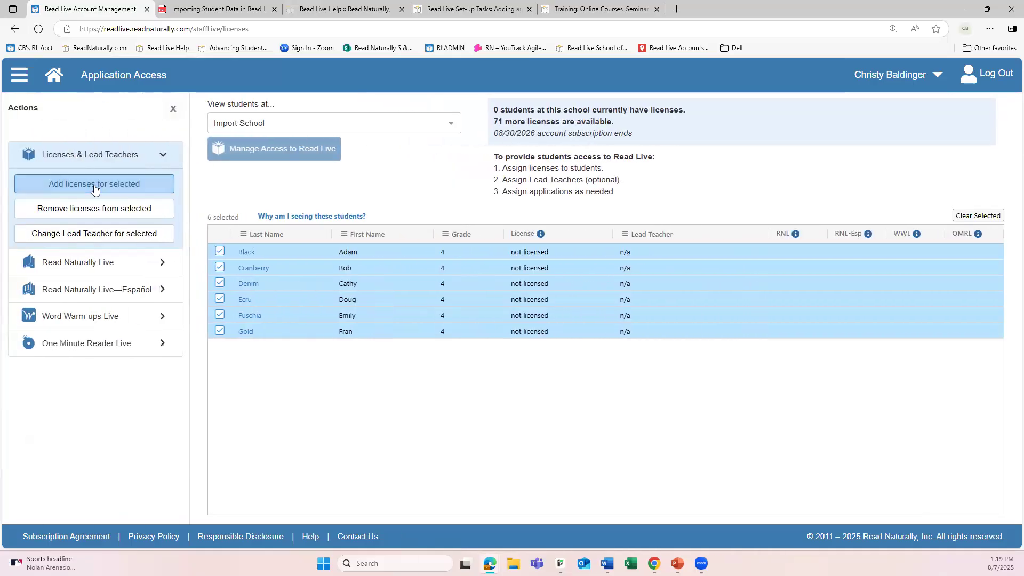
pyautogui.click(94, 187)
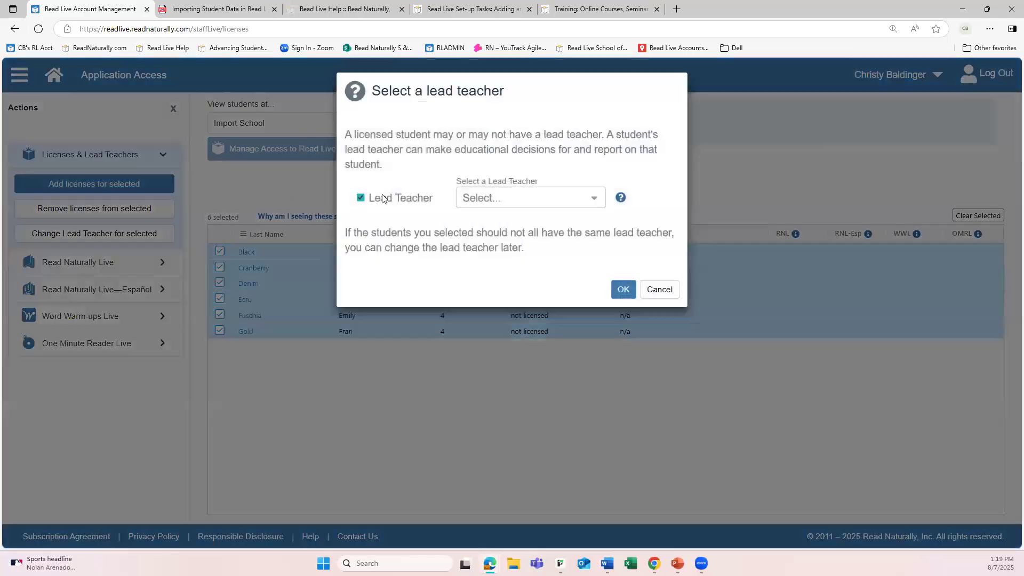
pyautogui.click(505, 198)
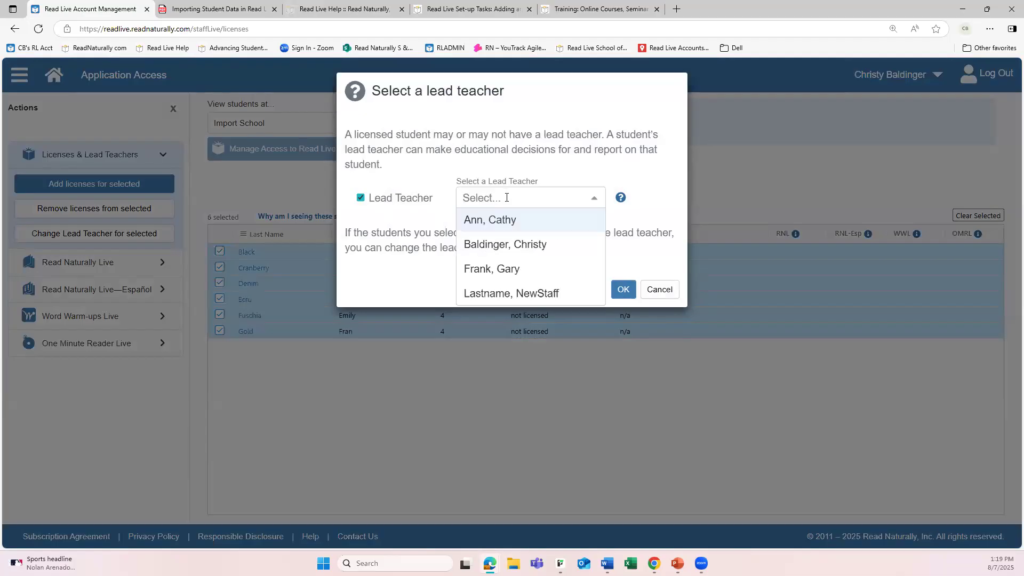
pyautogui.click(499, 247)
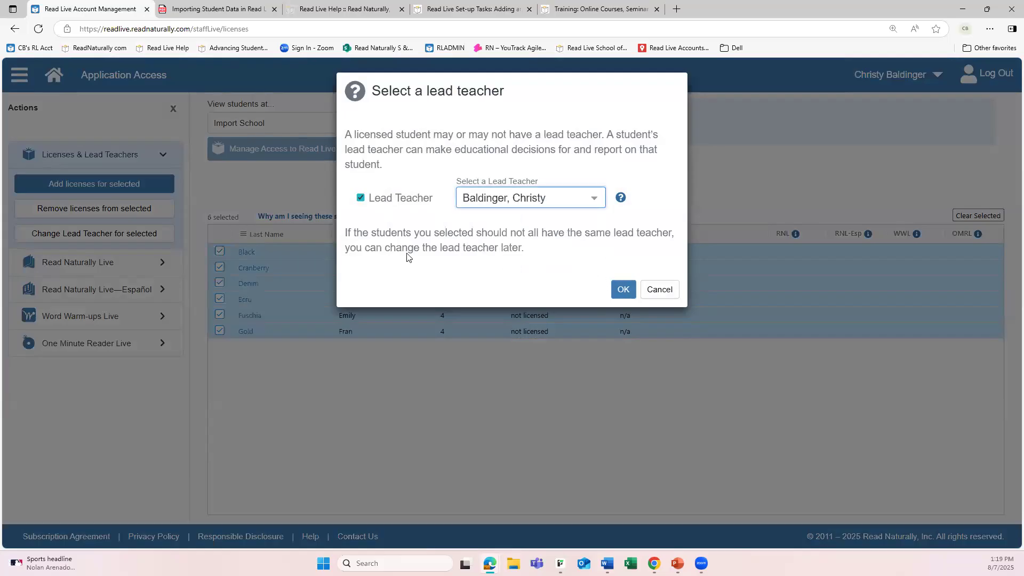
pyautogui.click(618, 289)
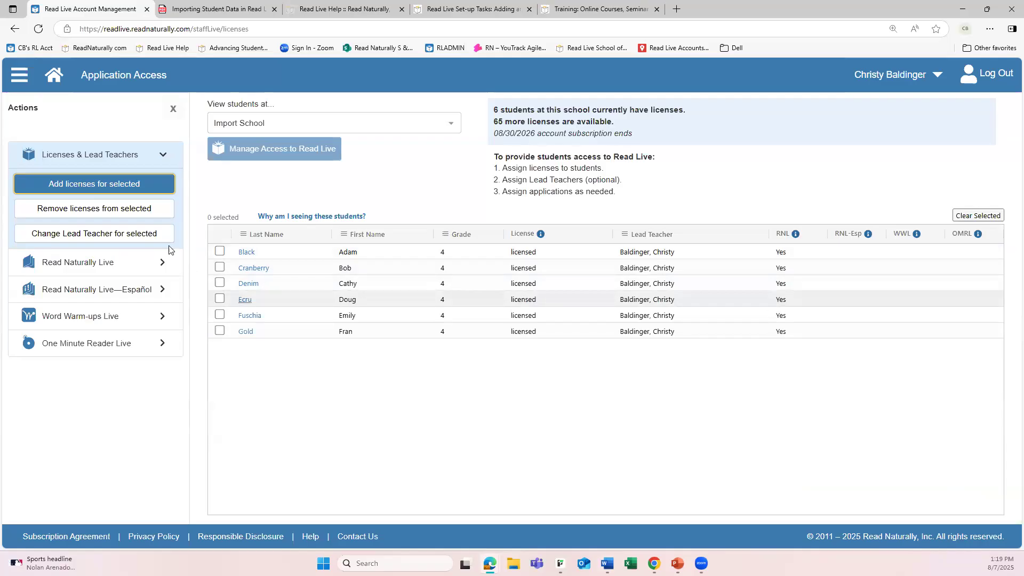
# Give the first three listed Import School students access to Word Warm-ups Live
pyautogui.click(219, 251)
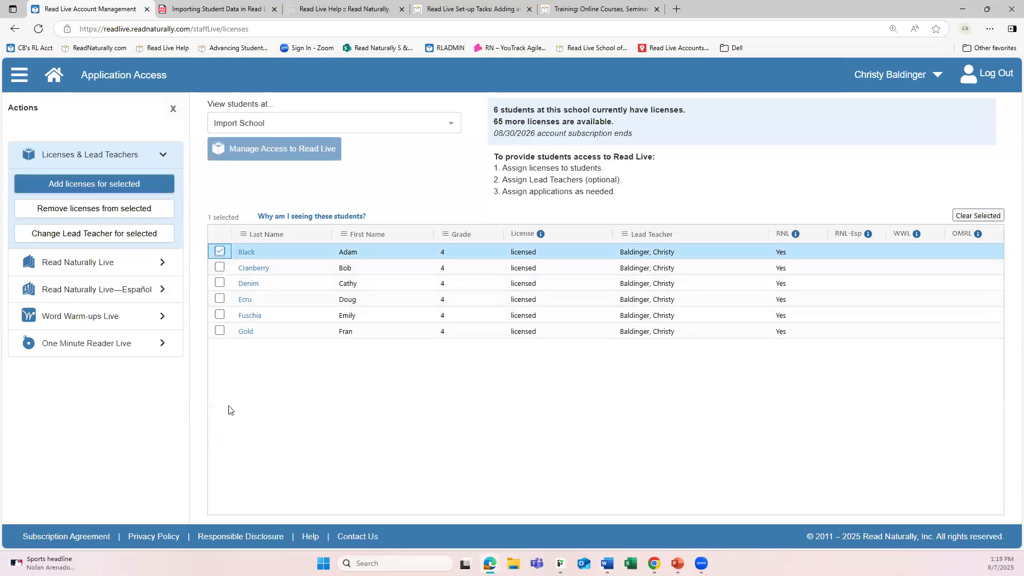
pyautogui.keyDown('shift'); pyautogui.click(220, 287); pyautogui.keyUp('shift')
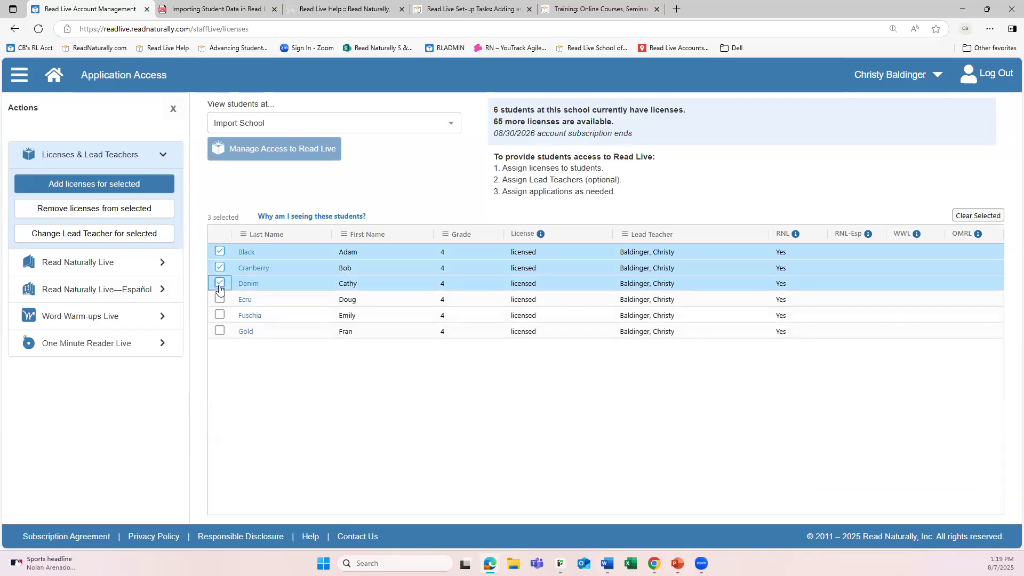
pyautogui.click(163, 319)
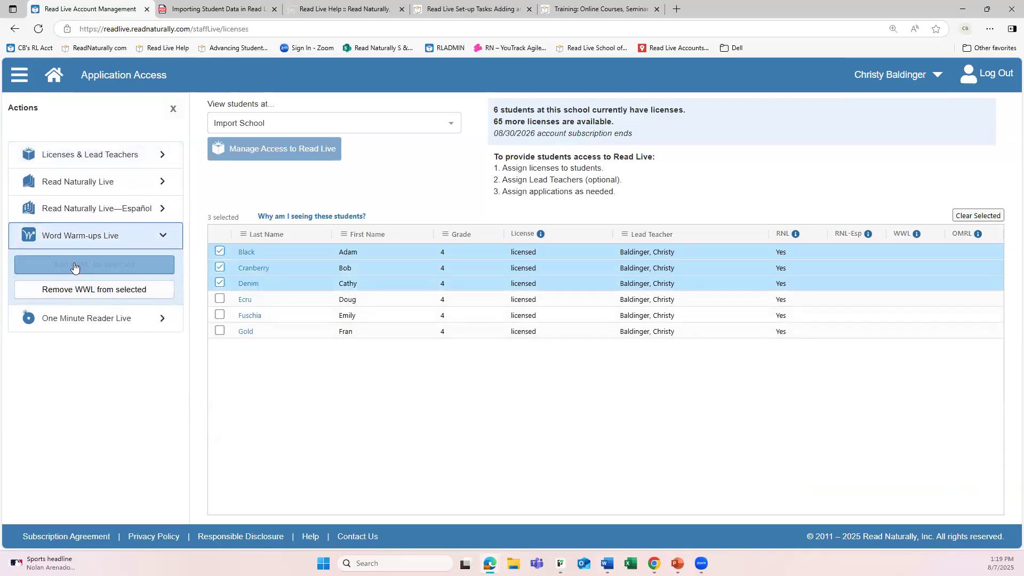
pyautogui.click(86, 265)
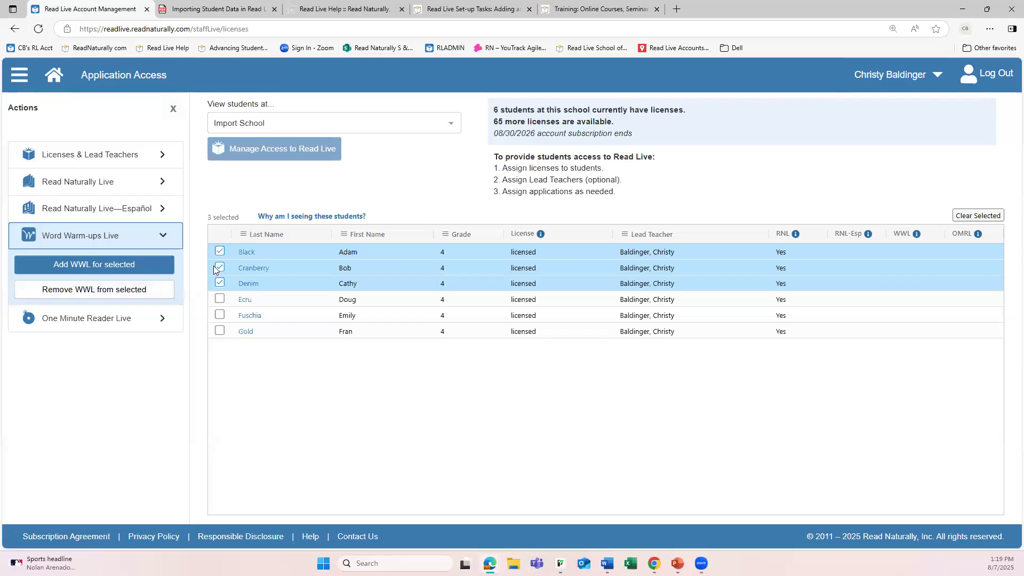
pyautogui.click(119, 265)
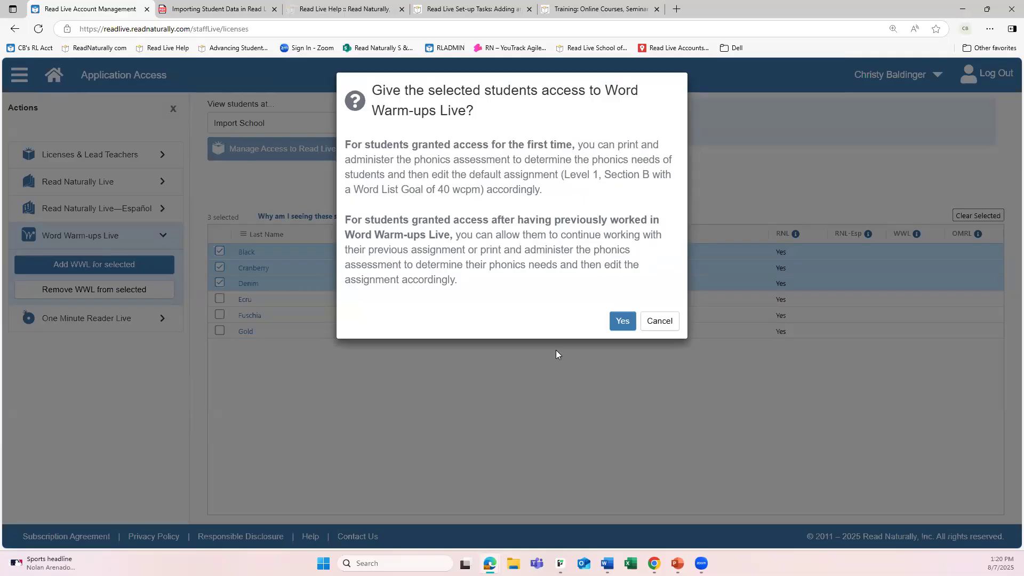
pyautogui.click(622, 320)
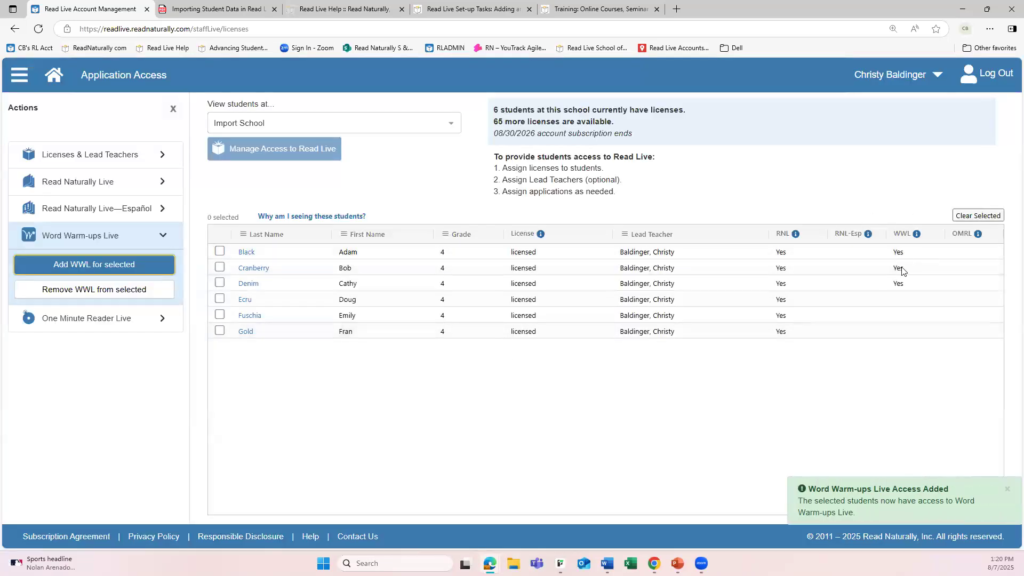
# Give the last three listed Import School students access to One Minute Reader Live
pyautogui.click(219, 299)
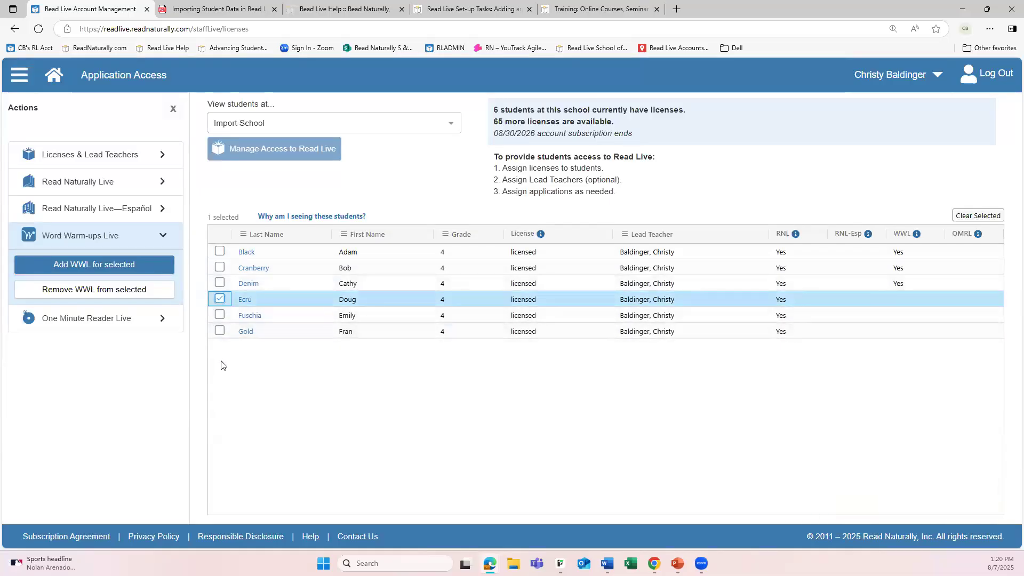
pyautogui.keyDown('shift'); pyautogui.click(219, 331); pyautogui.keyUp('shift')
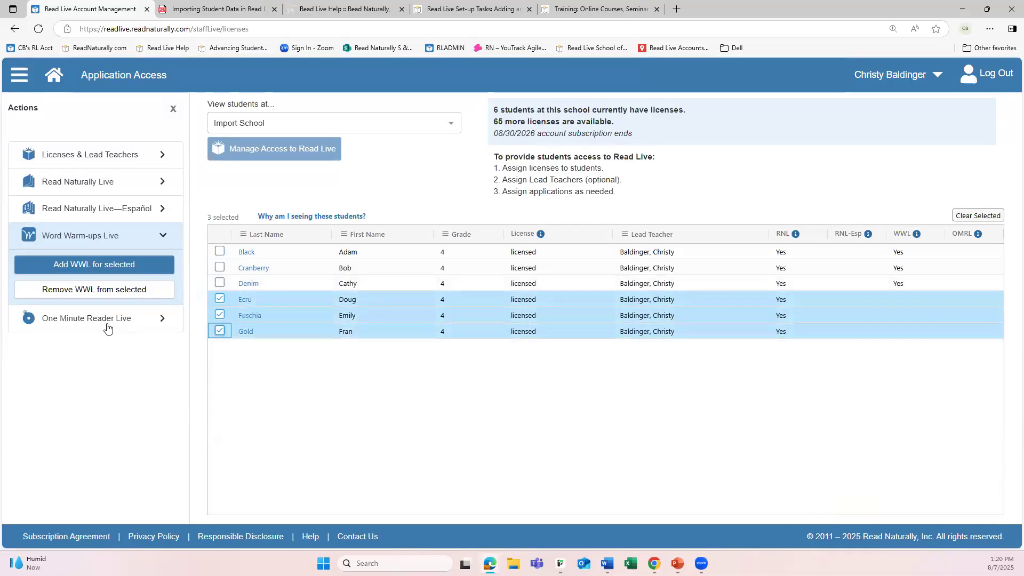
pyautogui.click(79, 318)
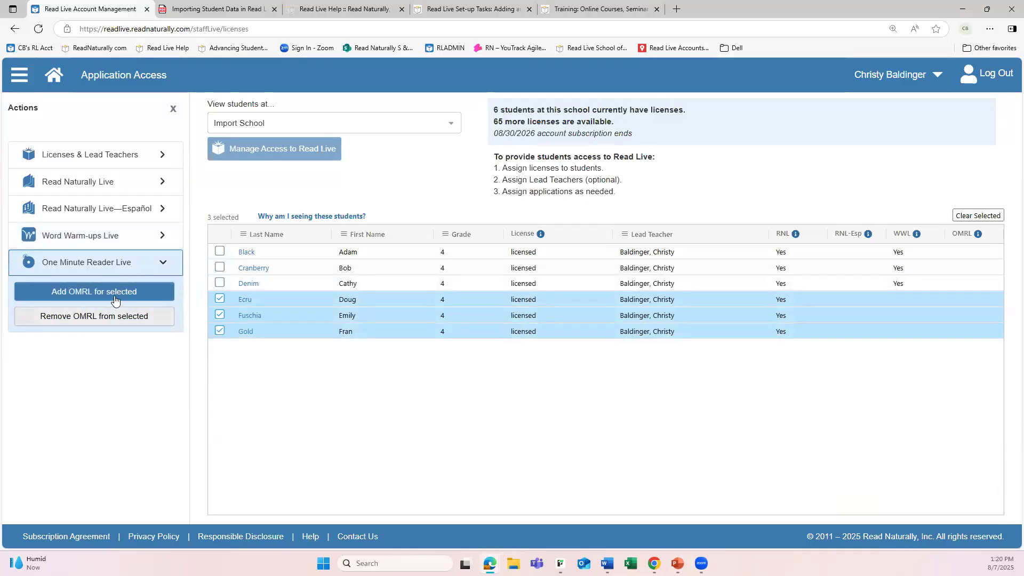
pyautogui.click(93, 289)
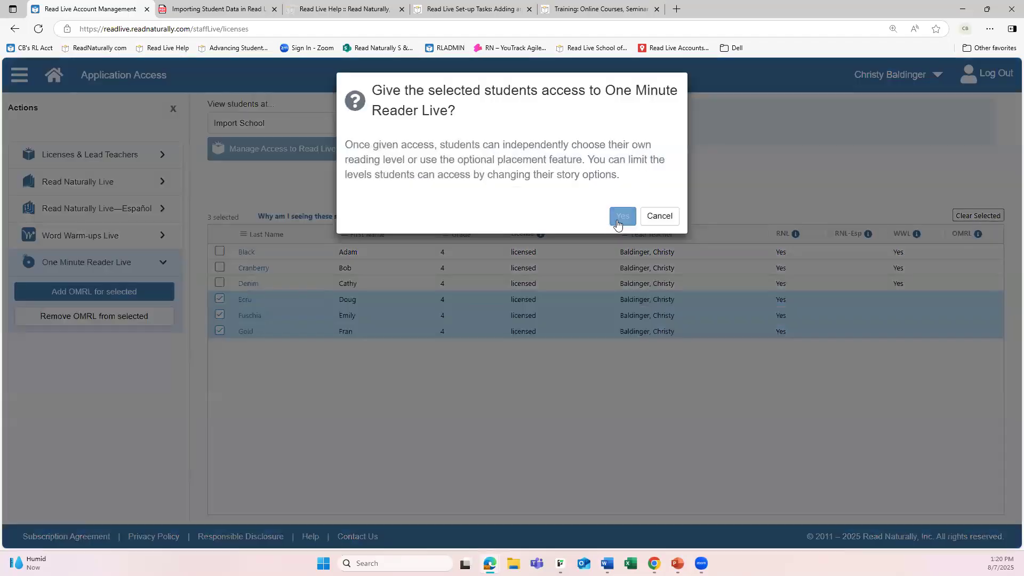
pyautogui.click(621, 214)
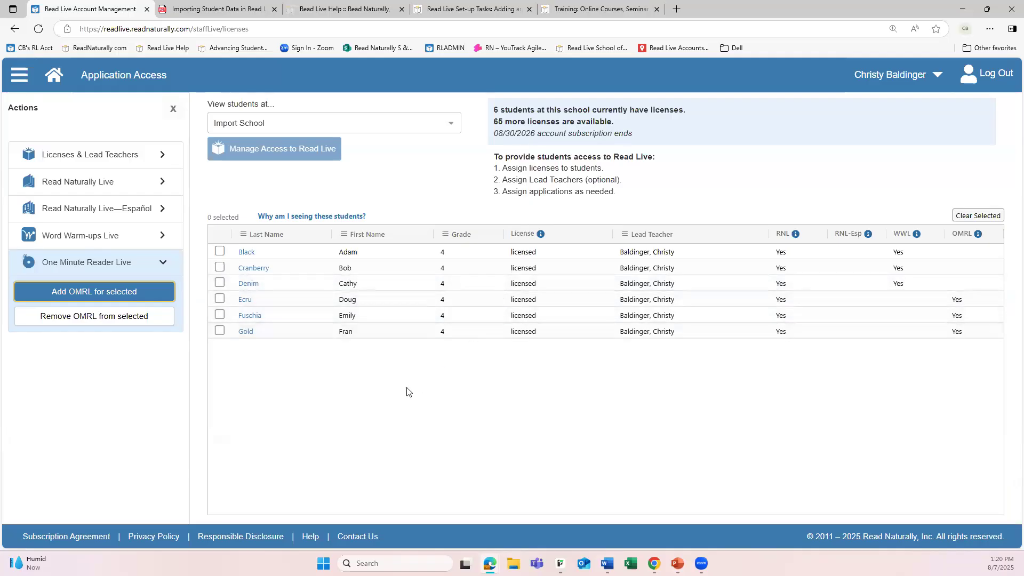
# Return to the Read Live home page and open the Student Passwords report
pyautogui.click(54, 84)
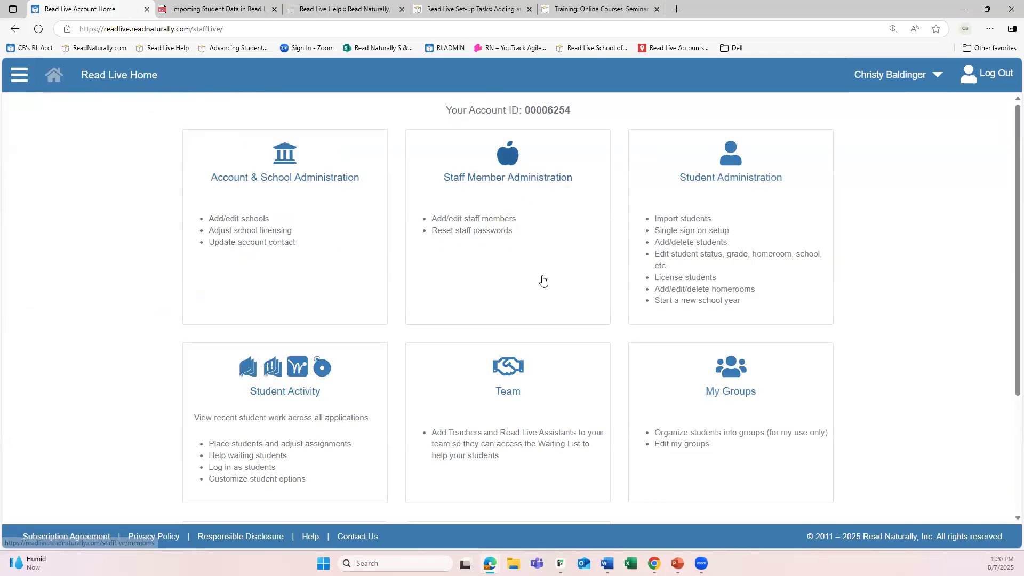
pyautogui.scroll(-3, 543, 281)
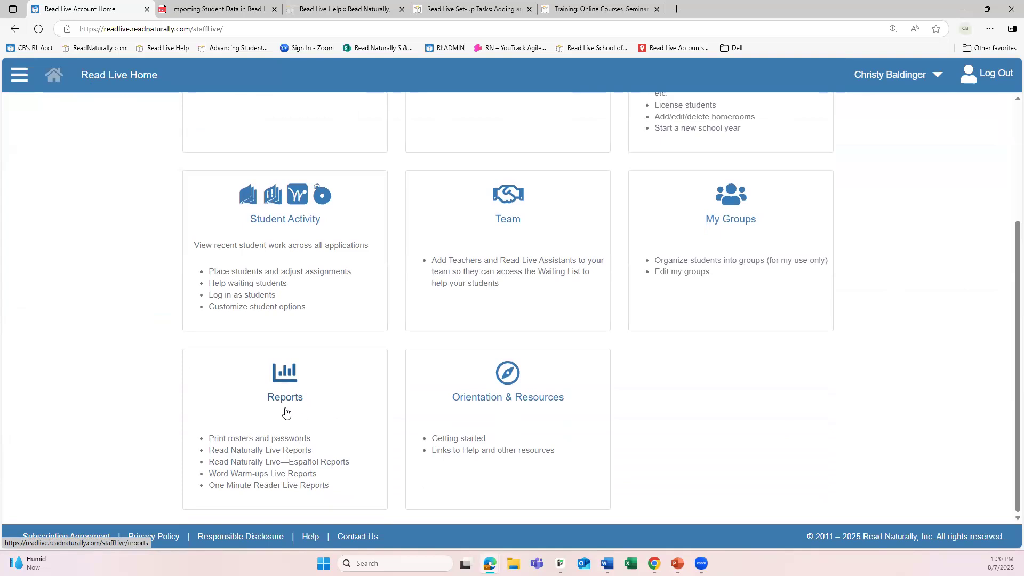
pyautogui.scroll(3, 292, 384)
pyautogui.scroll(-3, 299, 303)
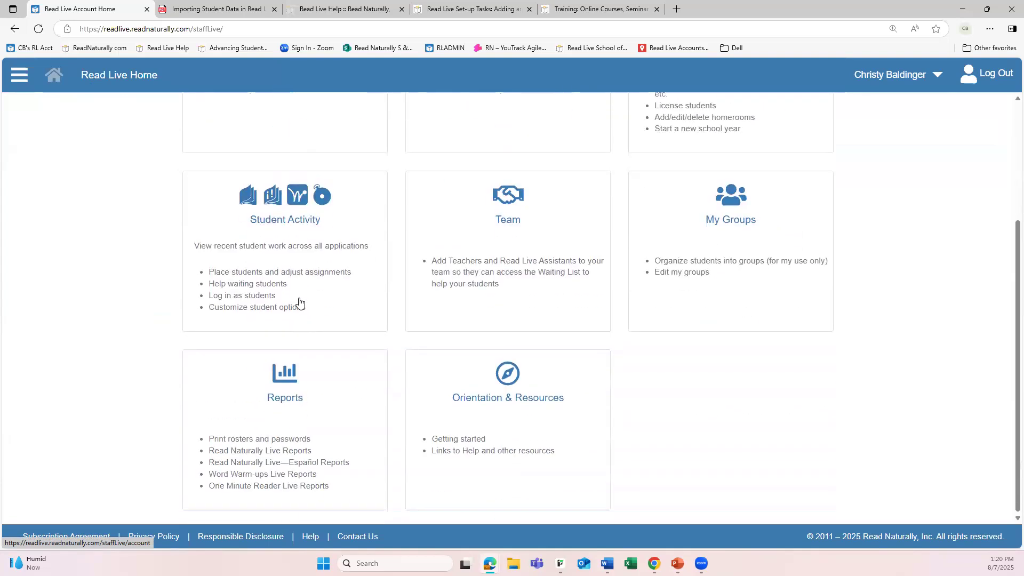
pyautogui.click(322, 396)
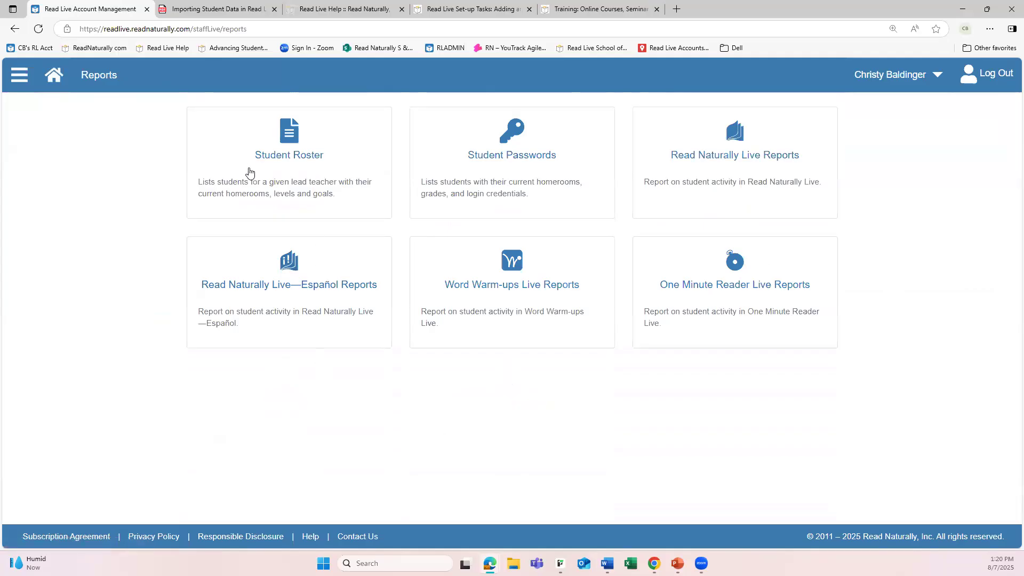
pyautogui.click(520, 156)
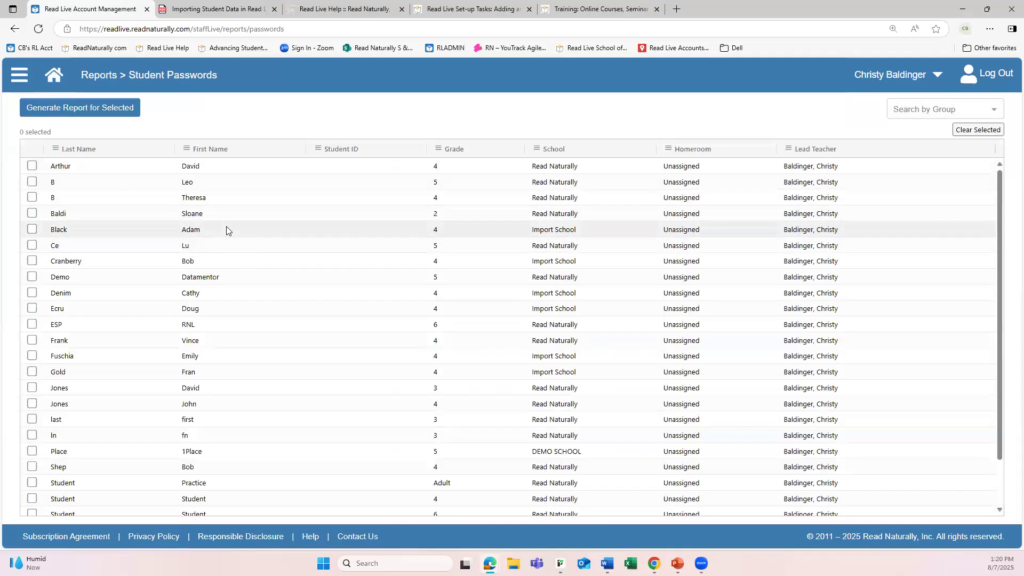
# Sort the students by school and generate the Student Passwords report for all six Import School students
pyautogui.click(553, 150)
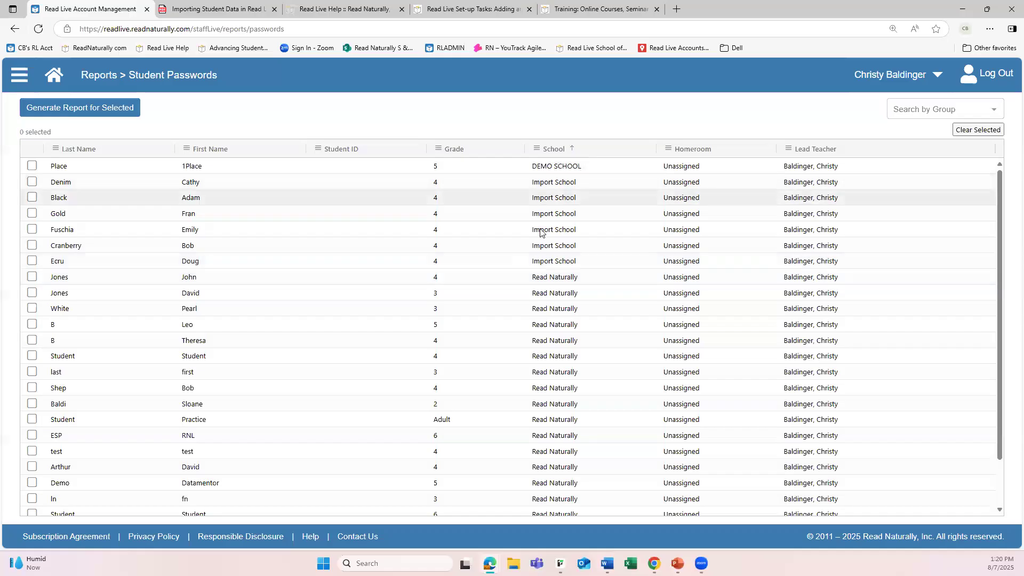
pyautogui.click(33, 261)
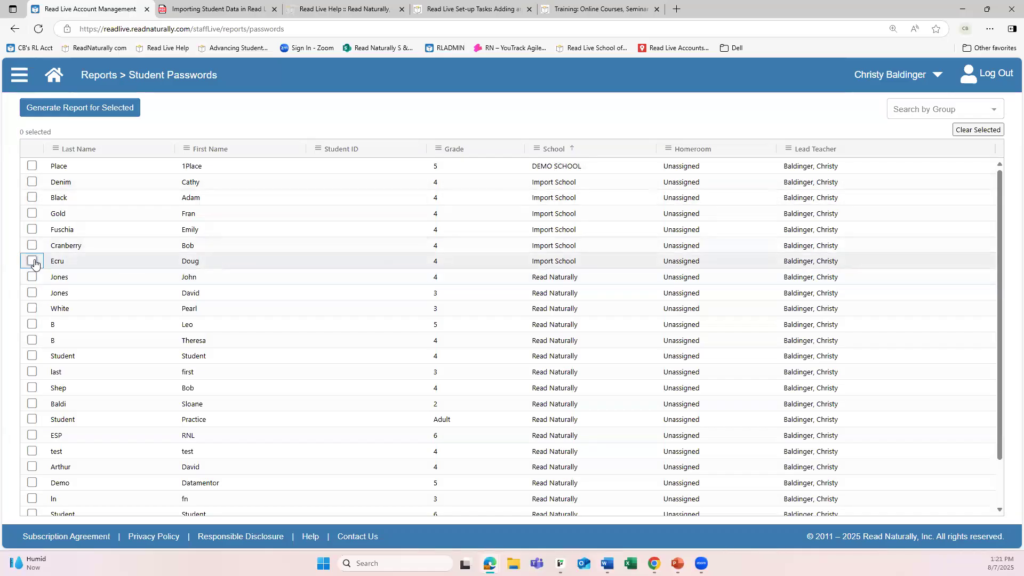
pyautogui.keyDown('shift'); pyautogui.click(33, 184); pyautogui.keyUp('shift')
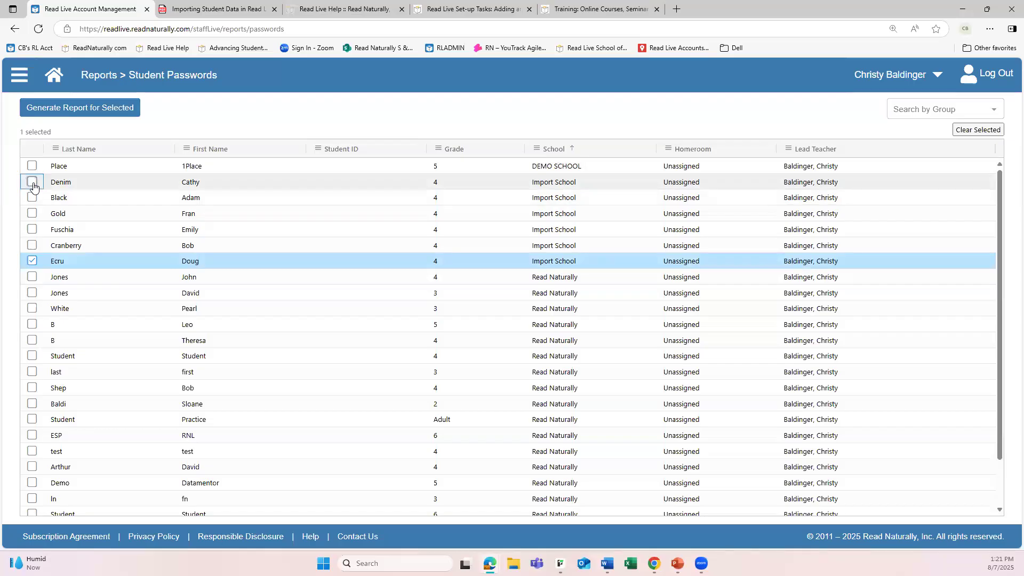
pyautogui.click(99, 106)
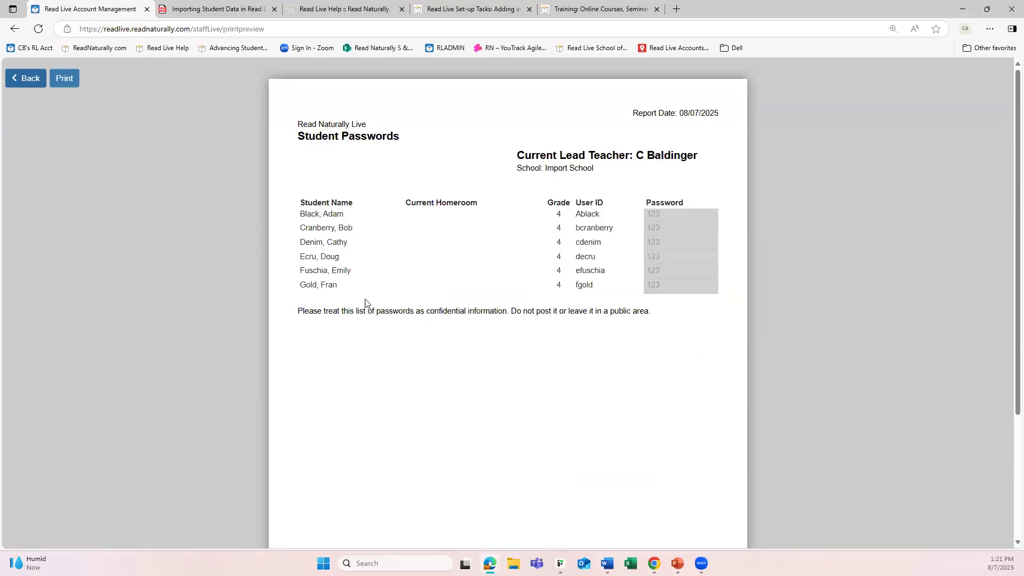
# Look through the generated Student Passwords report and return to the student selection list
pyautogui.scroll(-1, 460, 362)
pyautogui.scroll(1, 455, 341)
pyautogui.click(25, 86)
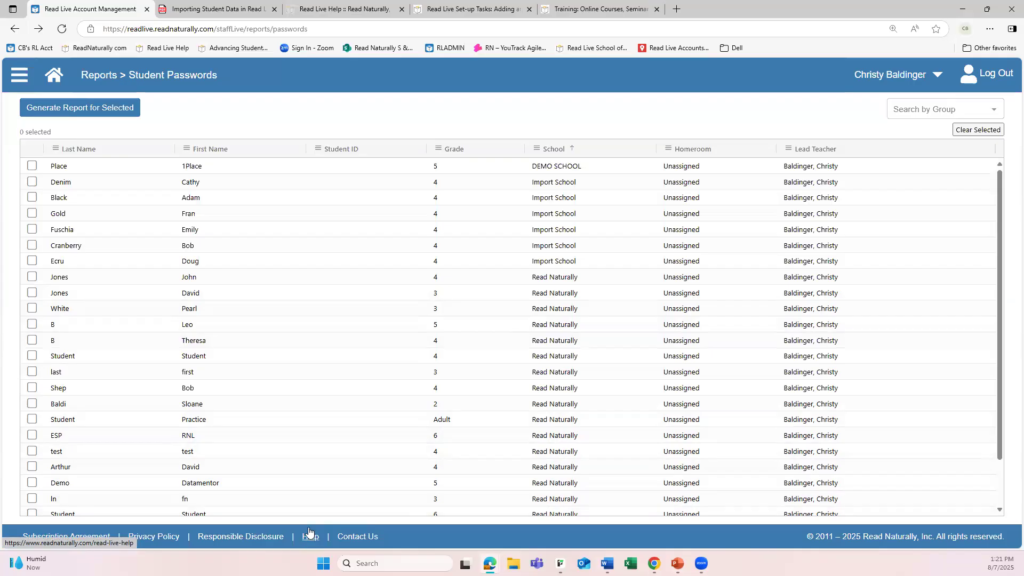
# Switch to the Read Live Help page and examine its setup how-to videos, student work topics, guides and job aids
pyautogui.click(352, 9)
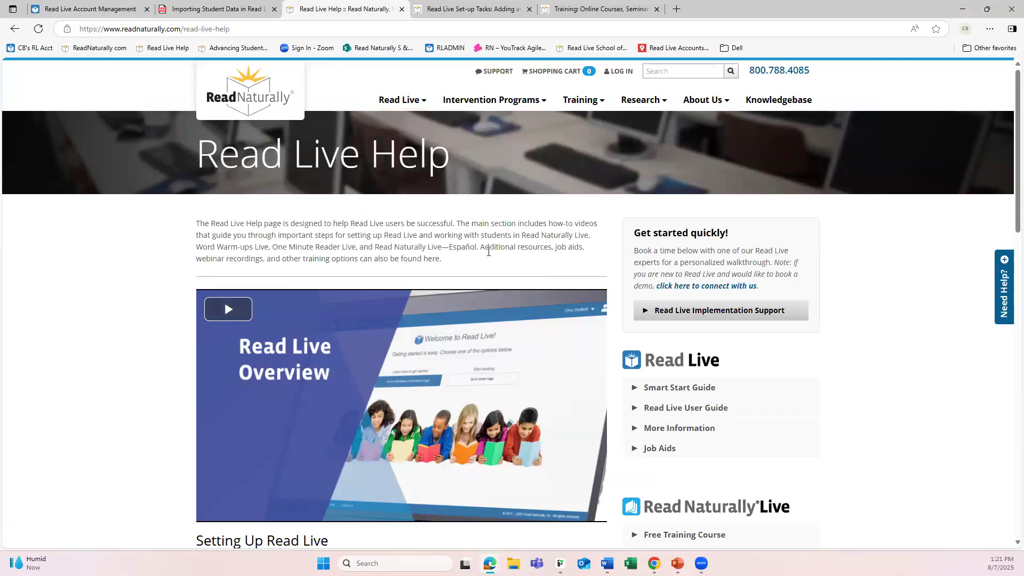
pyautogui.scroll(-4, 488, 251)
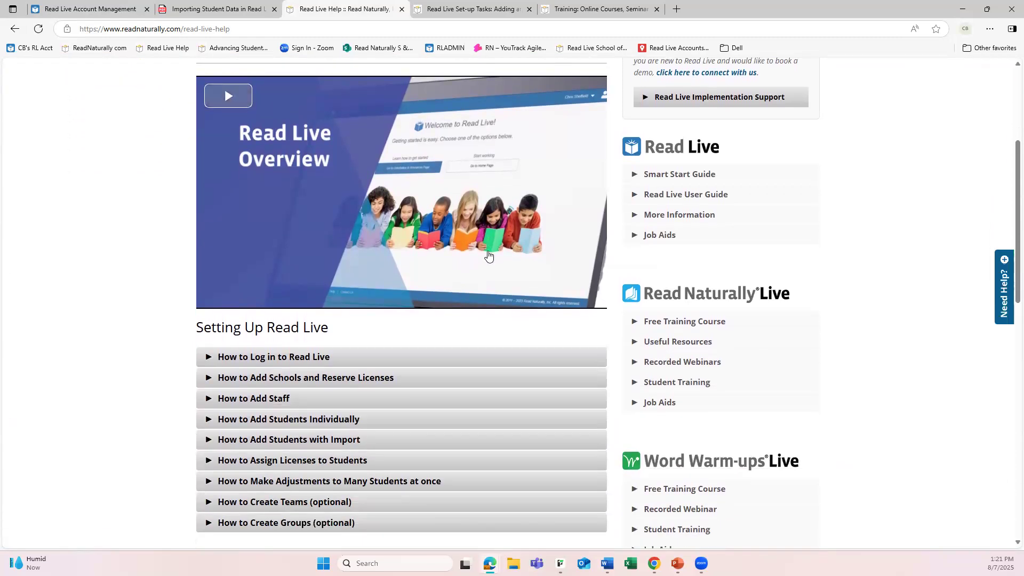
pyautogui.scroll(-2, 438, 251)
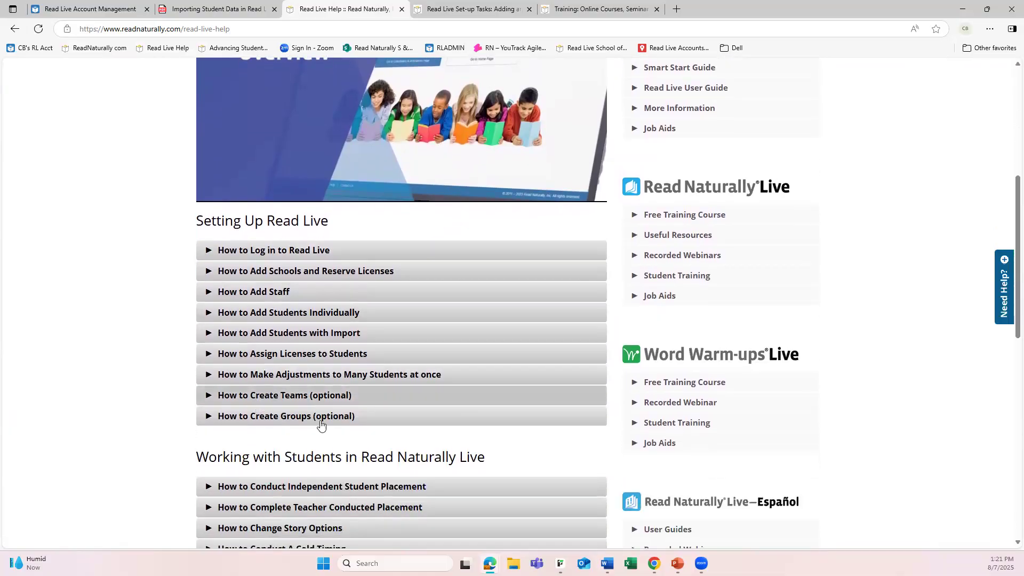
pyautogui.scroll(-4, 374, 449)
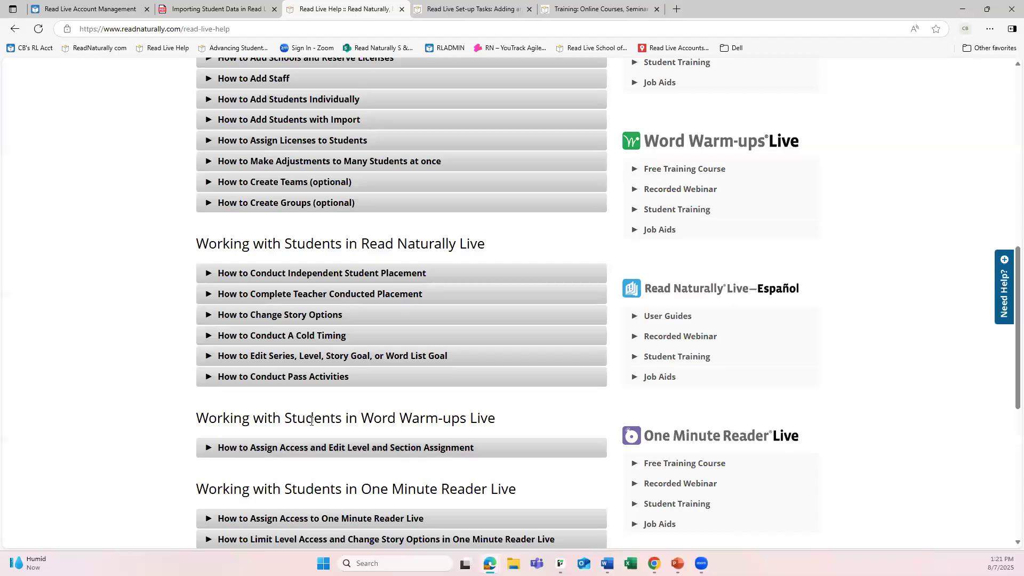
pyautogui.scroll(-4, 398, 405)
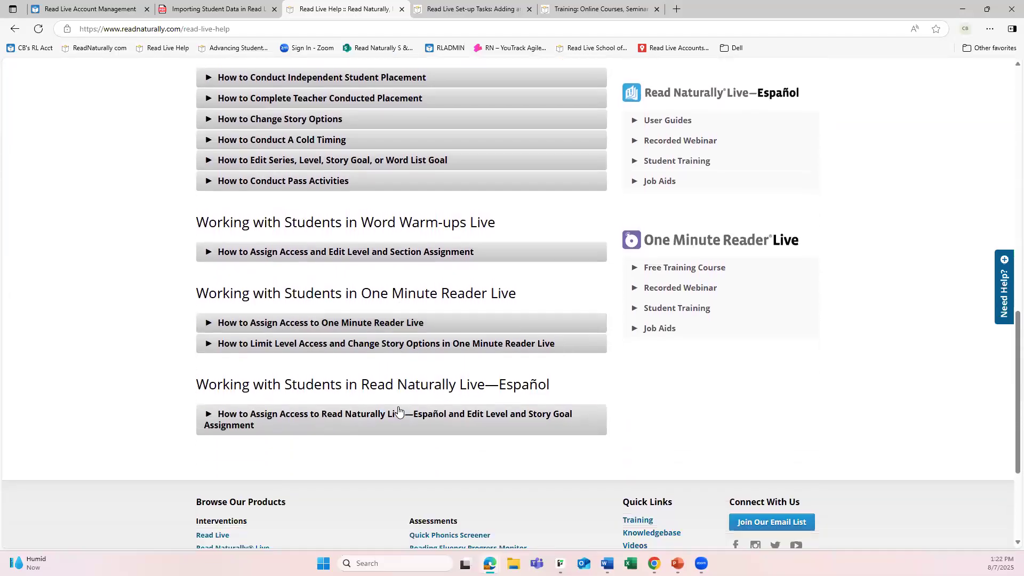
pyautogui.scroll(12, 399, 406)
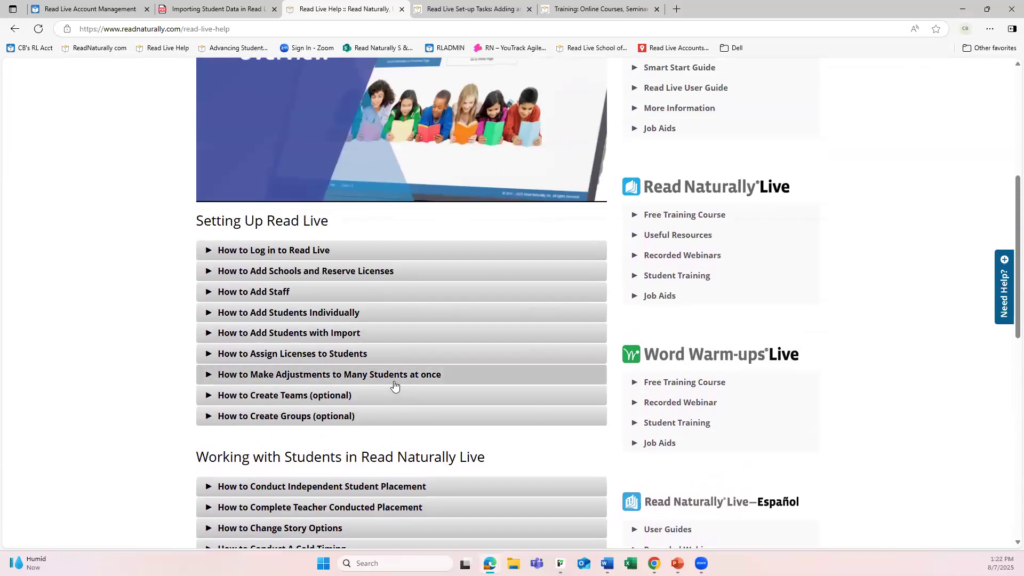
pyautogui.scroll(1, 387, 370)
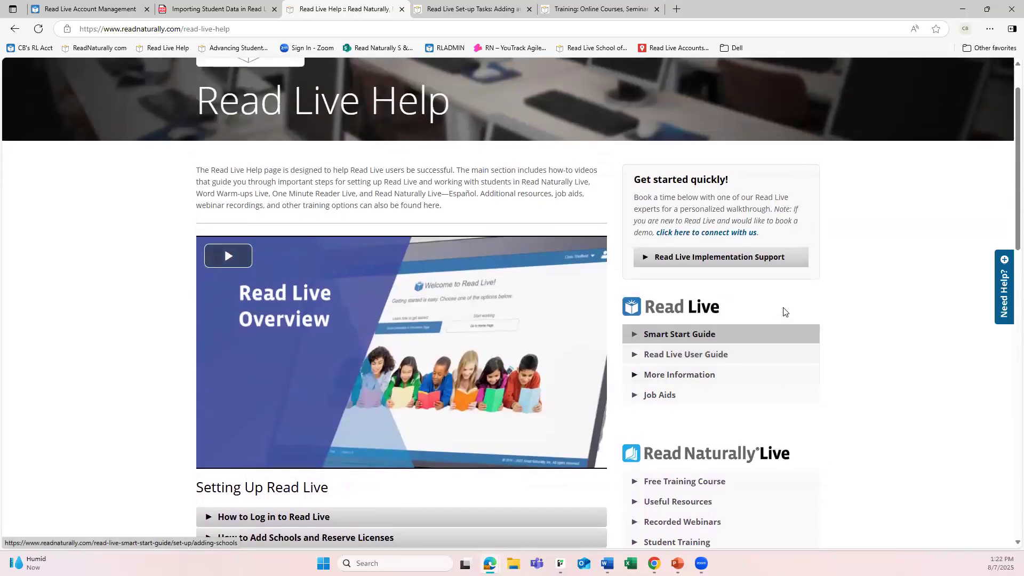
pyautogui.scroll(-1, 777, 344)
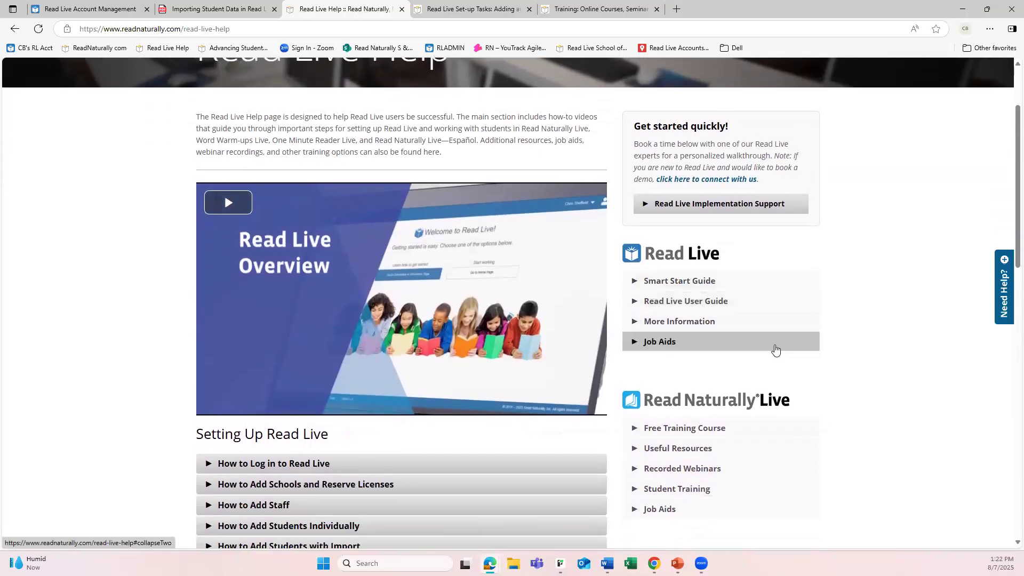
pyautogui.scroll(-2, 771, 351)
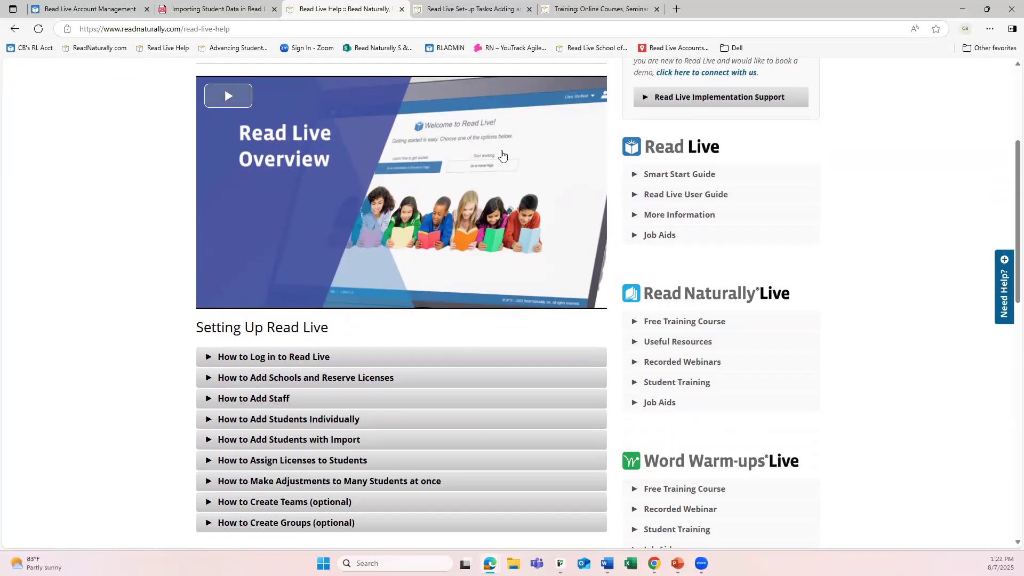
# Open the Student Training Videos page from the Read Naturally website's training resources
pyautogui.click(590, 49)
pyautogui.moveTo(572, 102)
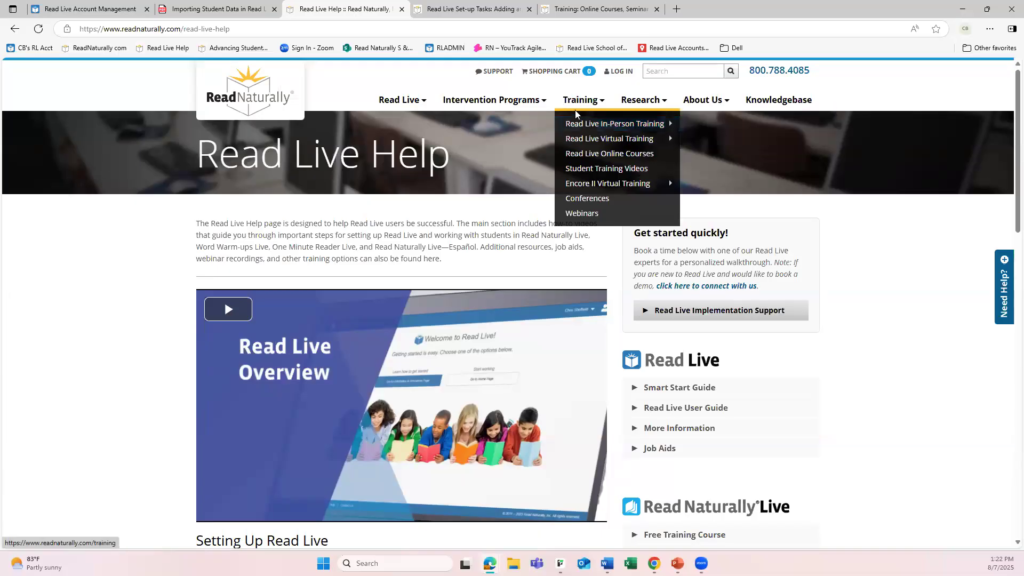
pyautogui.moveTo(578, 125)
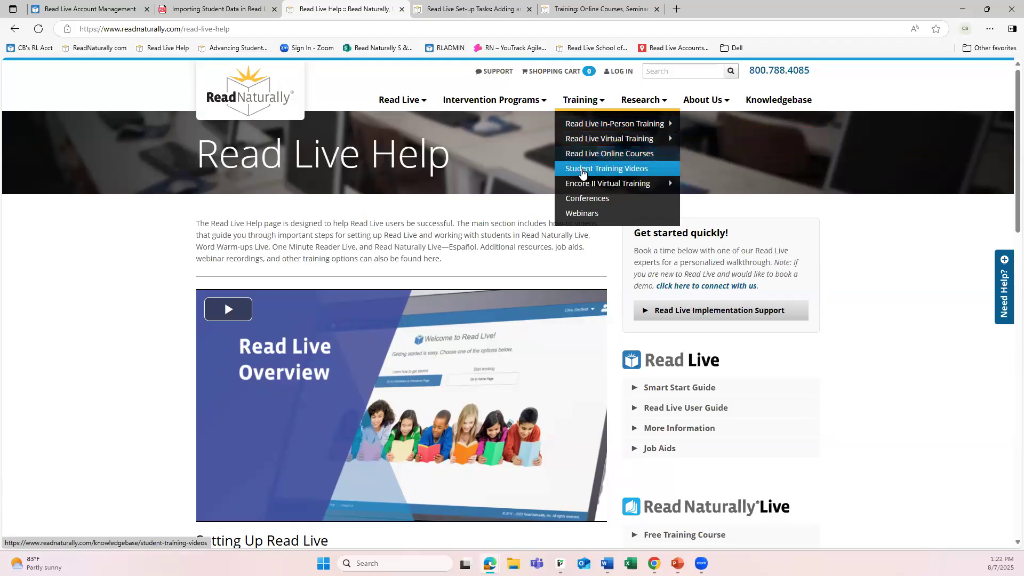
pyautogui.click(582, 171)
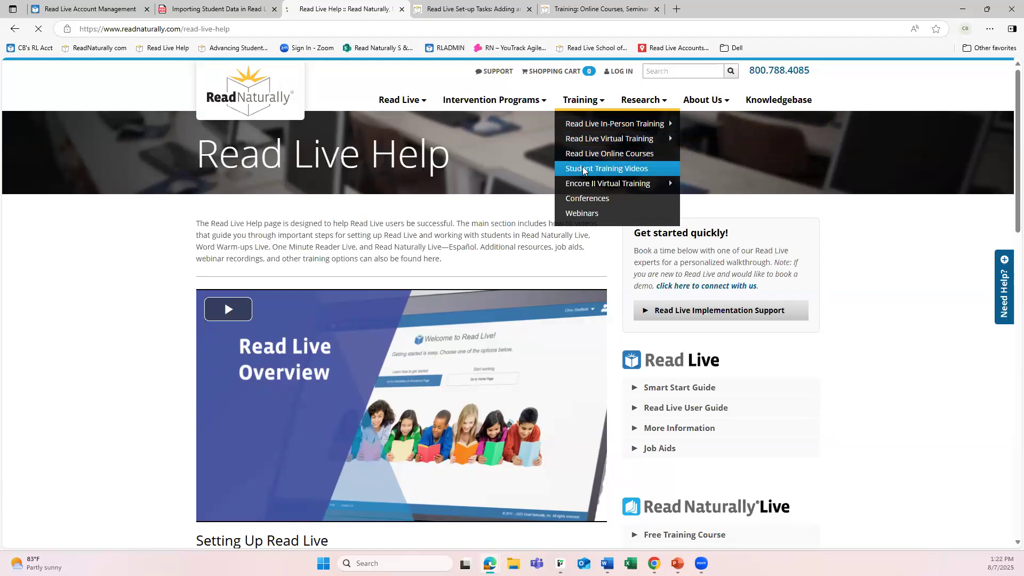